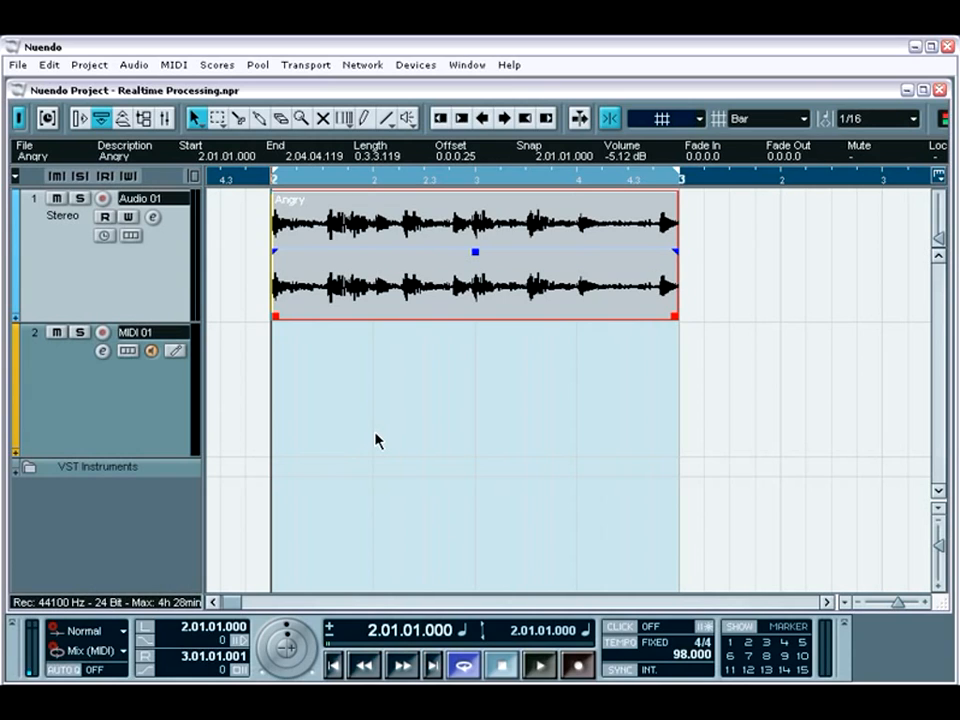
Start playback with the mixer open and turn off the insert bypass in the Audio 01 channel settings
click(164, 119)
key(space)
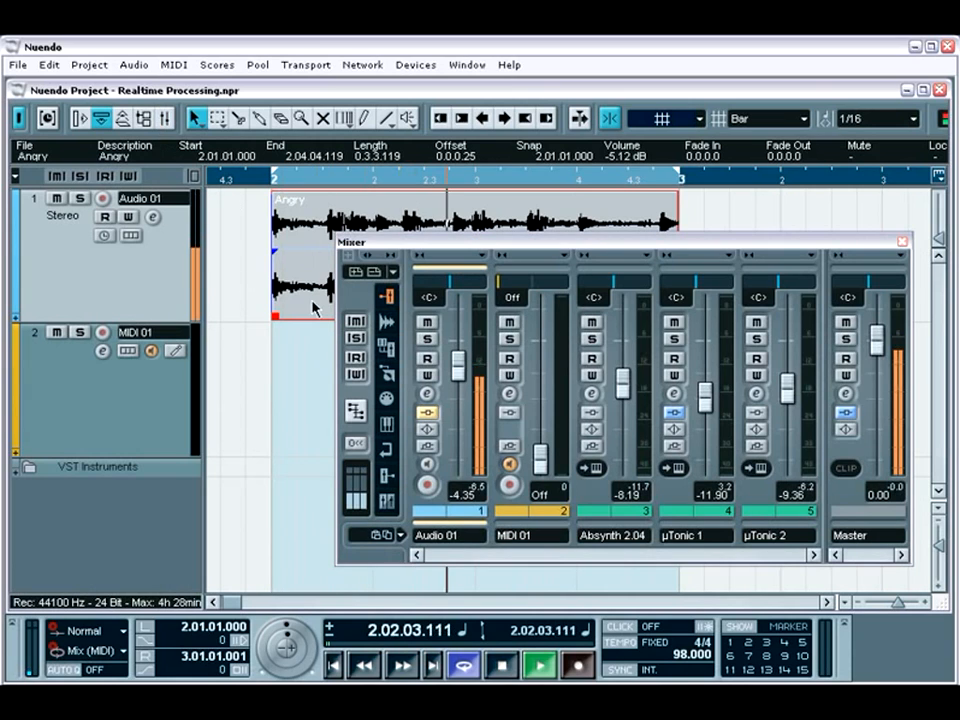
click(427, 393)
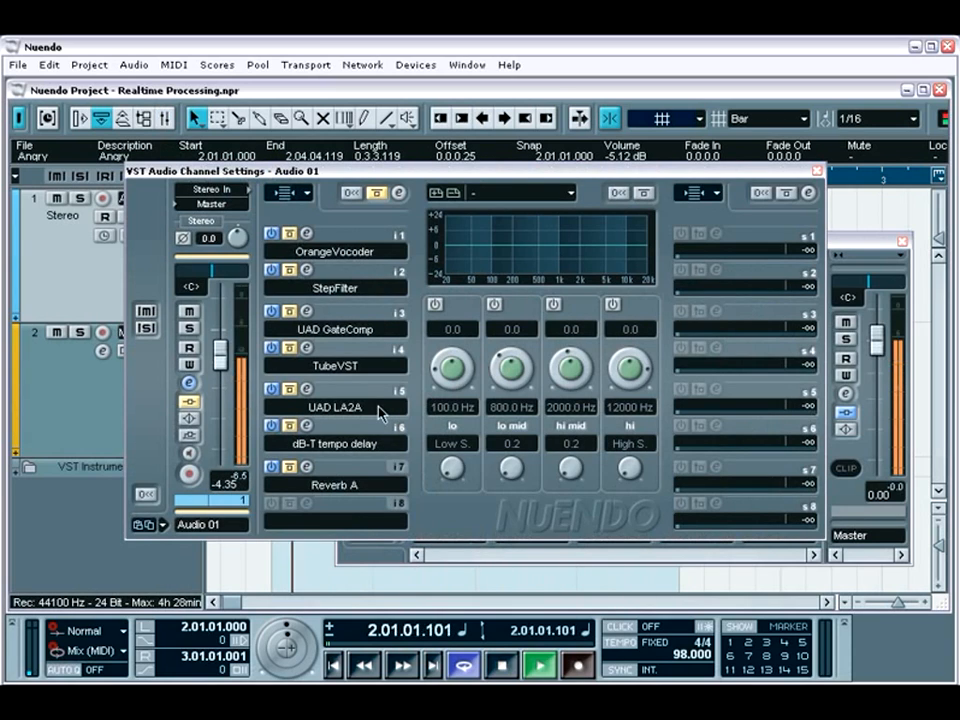
click(190, 406)
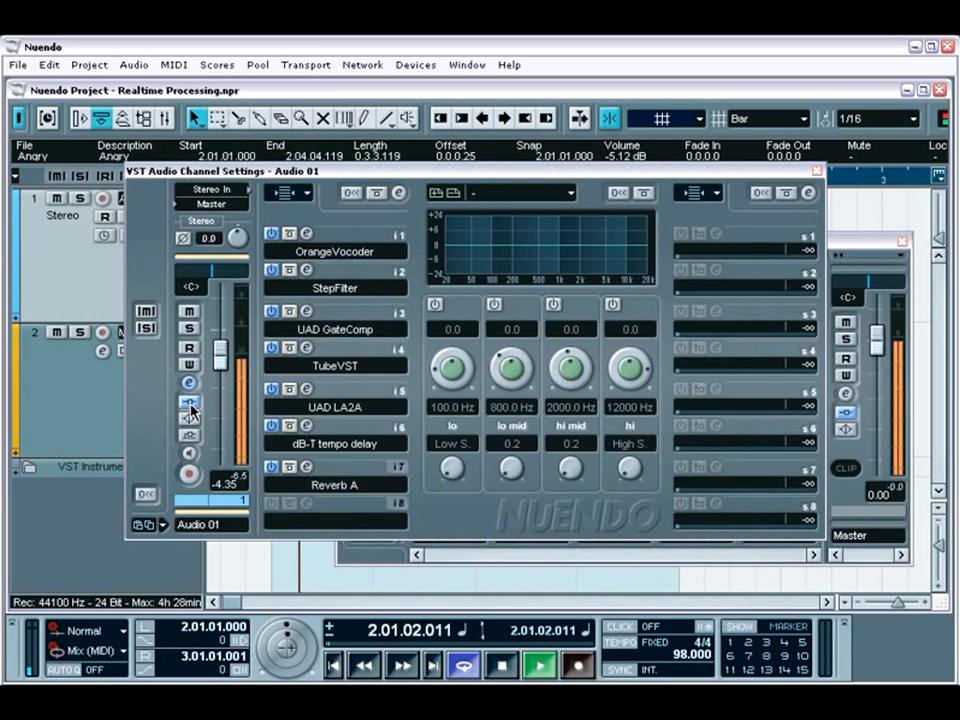
Set StepFilter's Base Cutoff to 68 on Audio 01, stop playback, and close the plug-in and channel settings windows
click(307, 272)
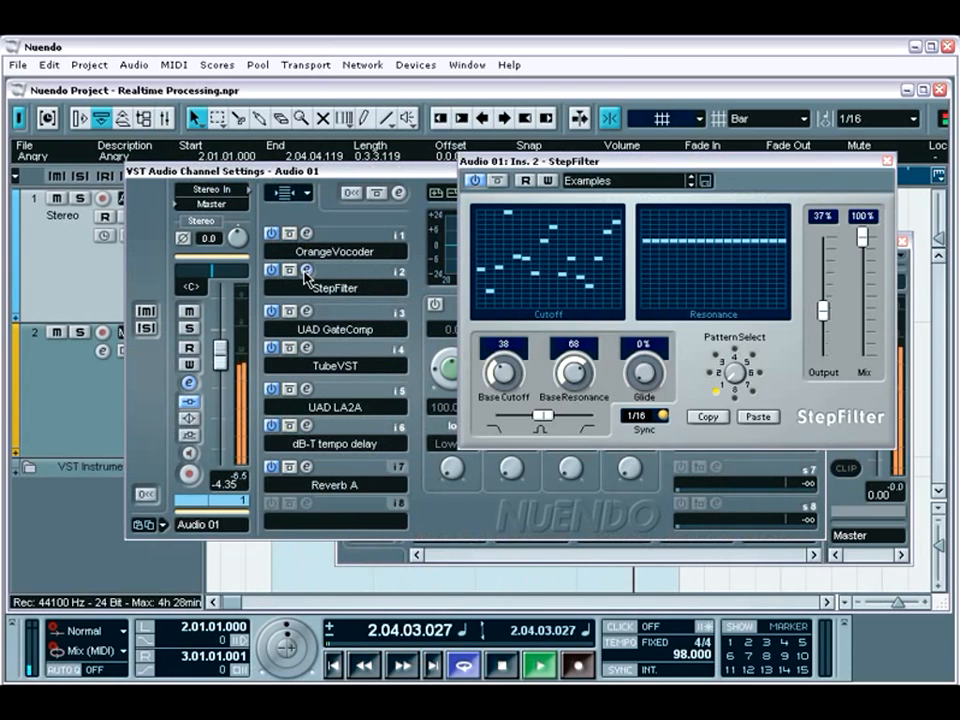
drag(503, 372, 518, 338)
key(space)
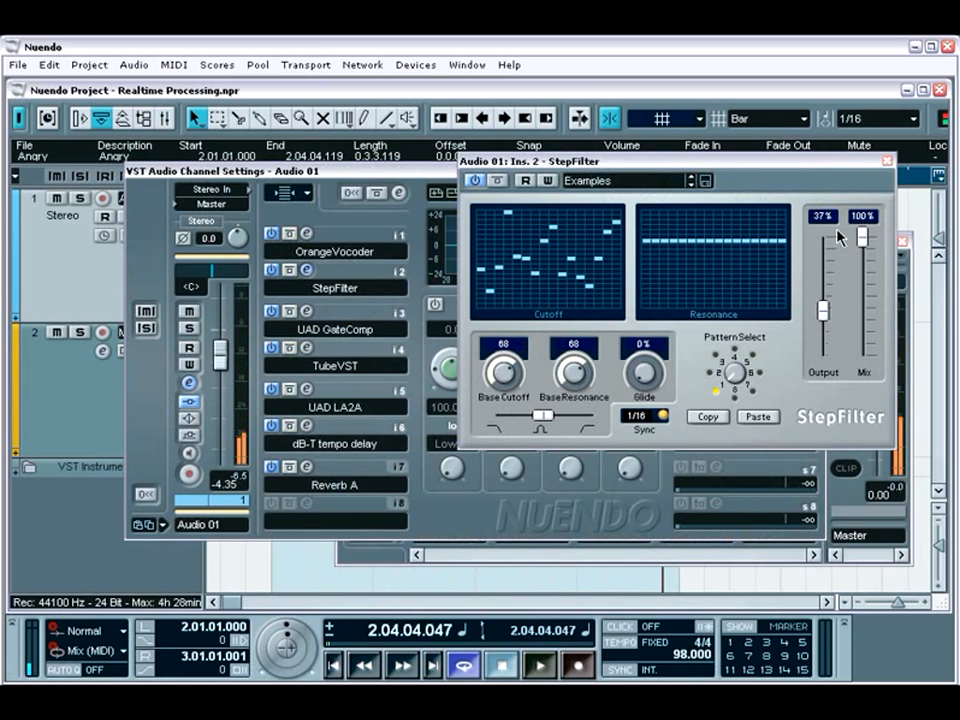
click(887, 163)
click(816, 166)
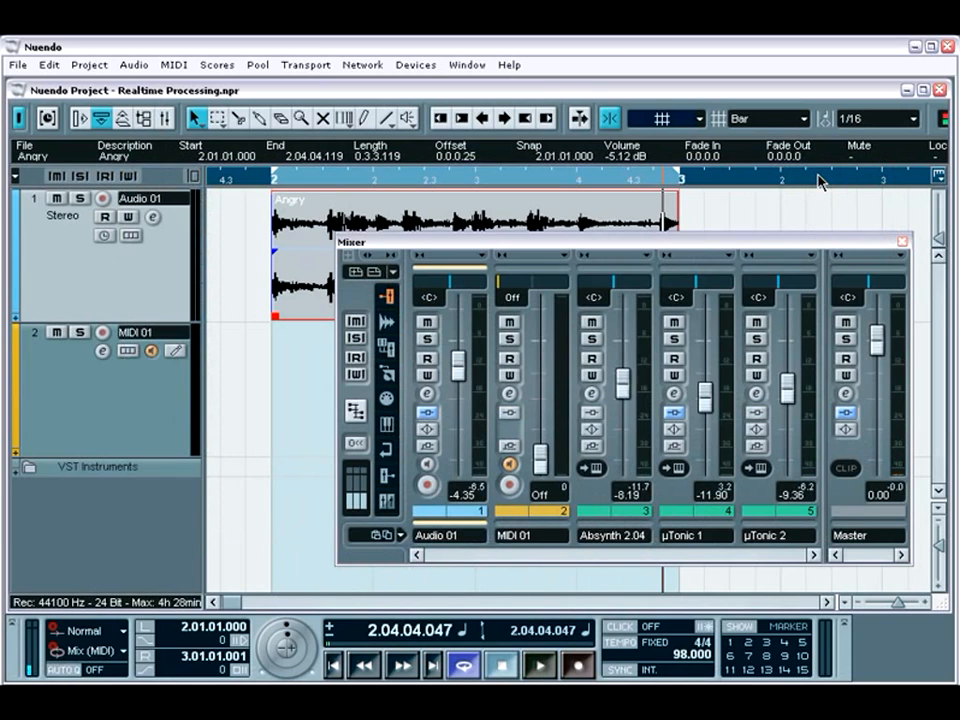
Open the Absynth 2.0 editor from the VST Instruments rack to view its presets, and close the editor
key(F11)
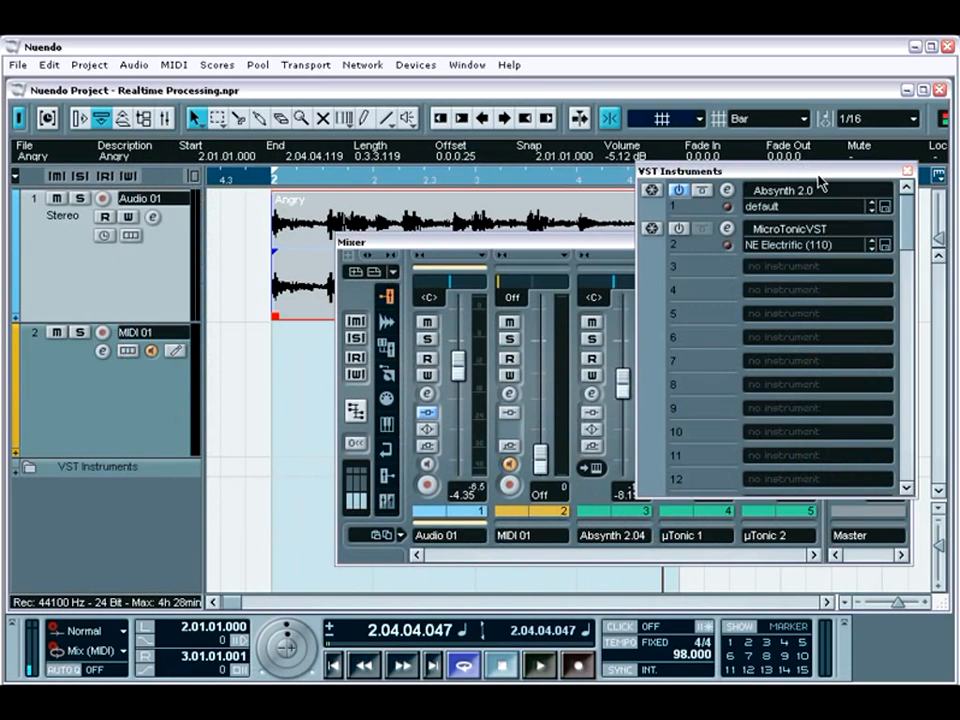
click(728, 191)
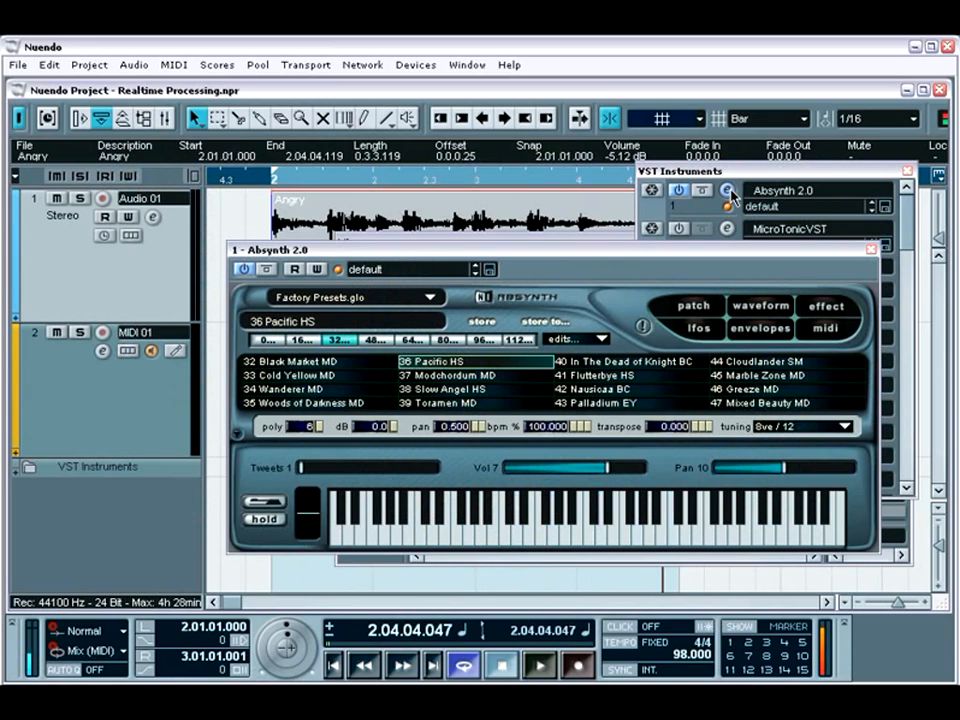
click(871, 248)
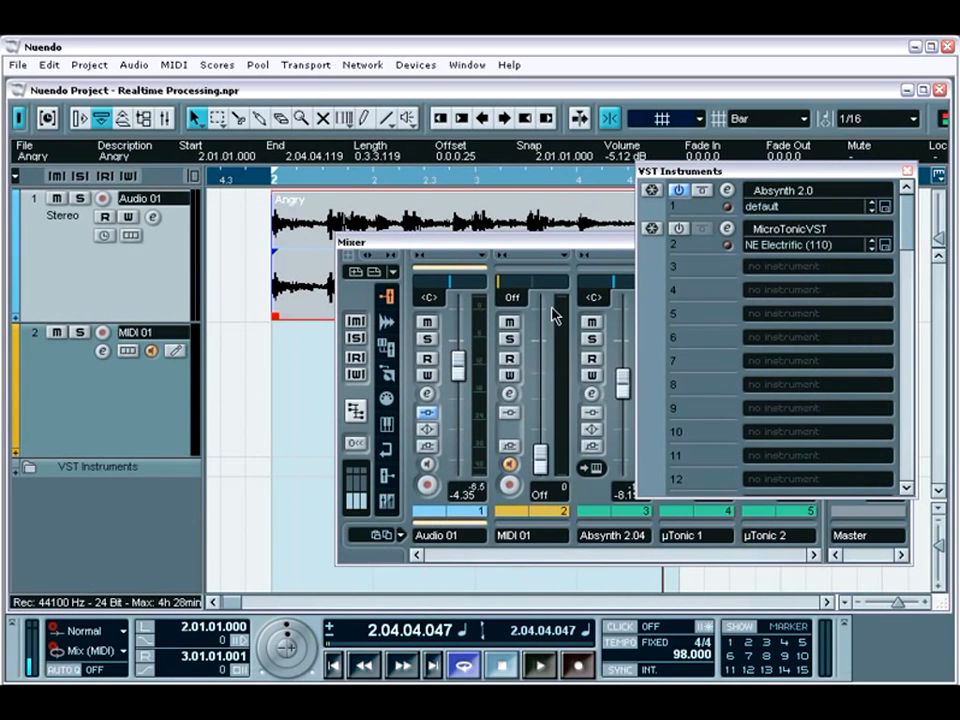
View the Absynth channel in the mixer, and close the mixer and the VST Instruments rack
click(588, 282)
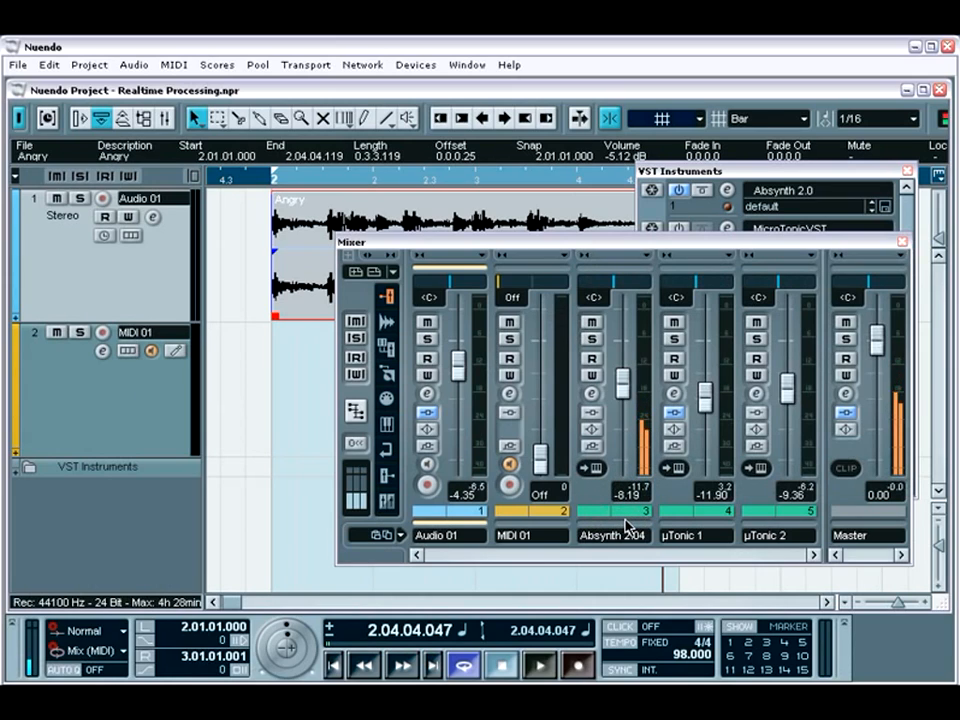
click(902, 242)
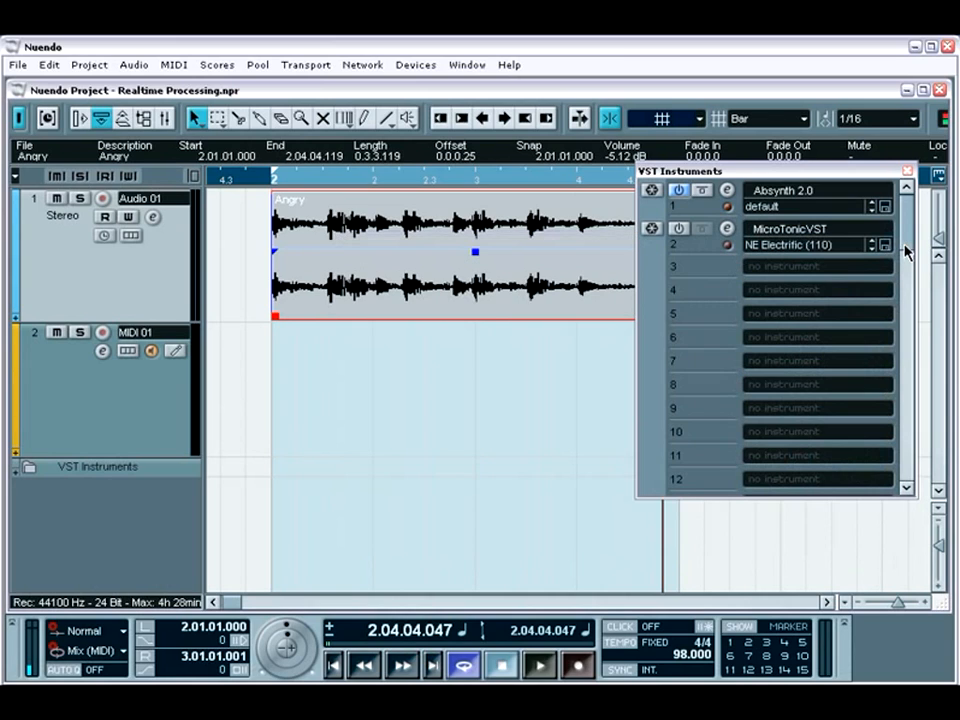
click(907, 171)
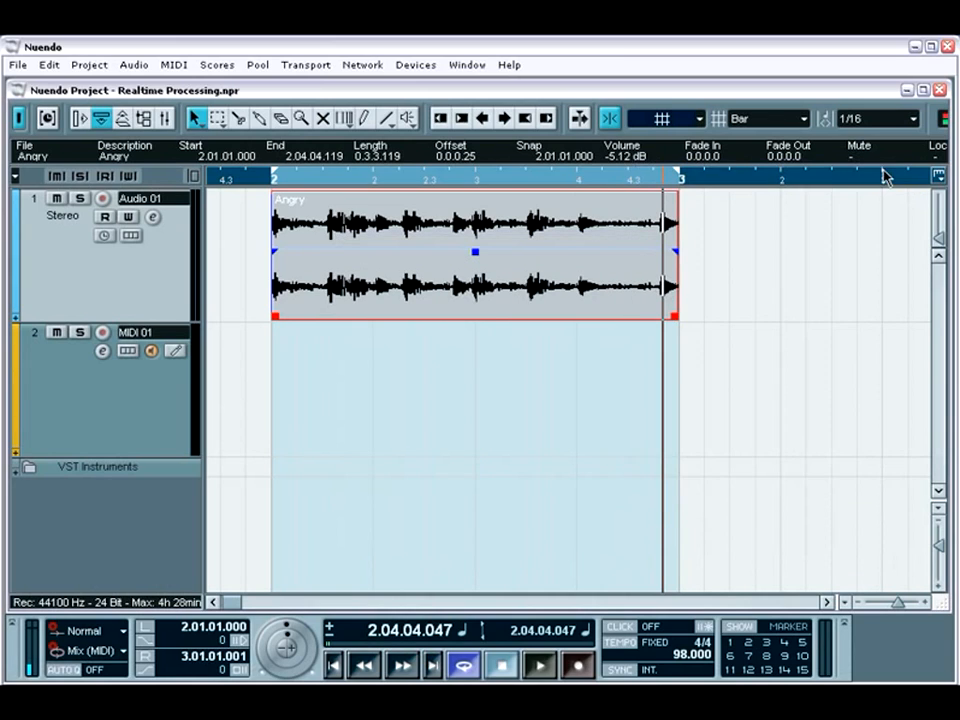
Examine the installed VST and DirectX plug-in lists in Plug-in Information, and close the window
click(407, 68)
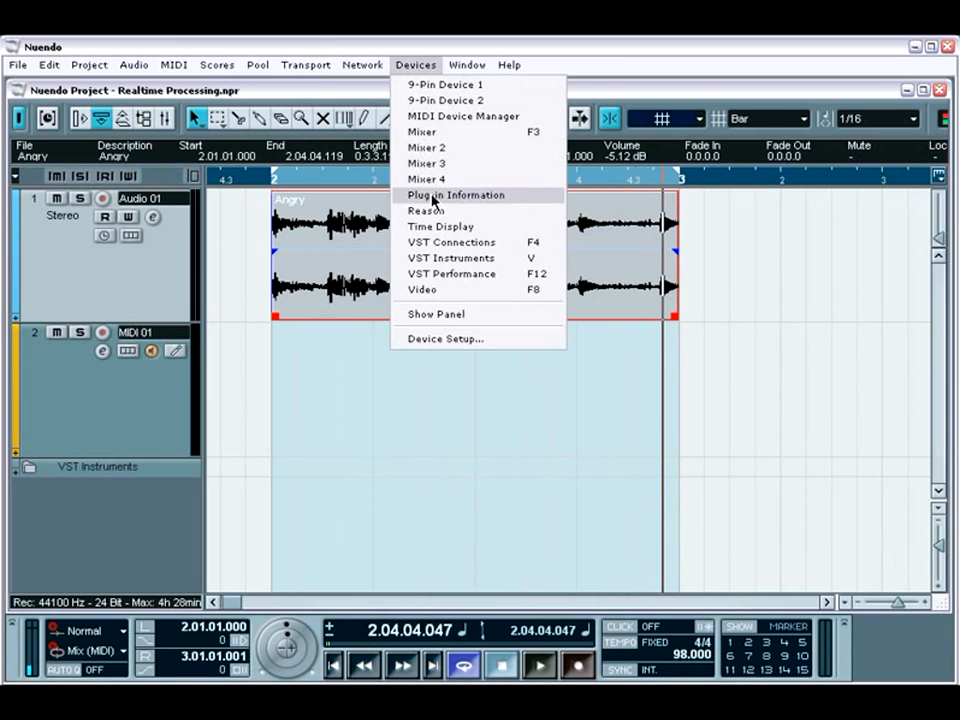
click(435, 195)
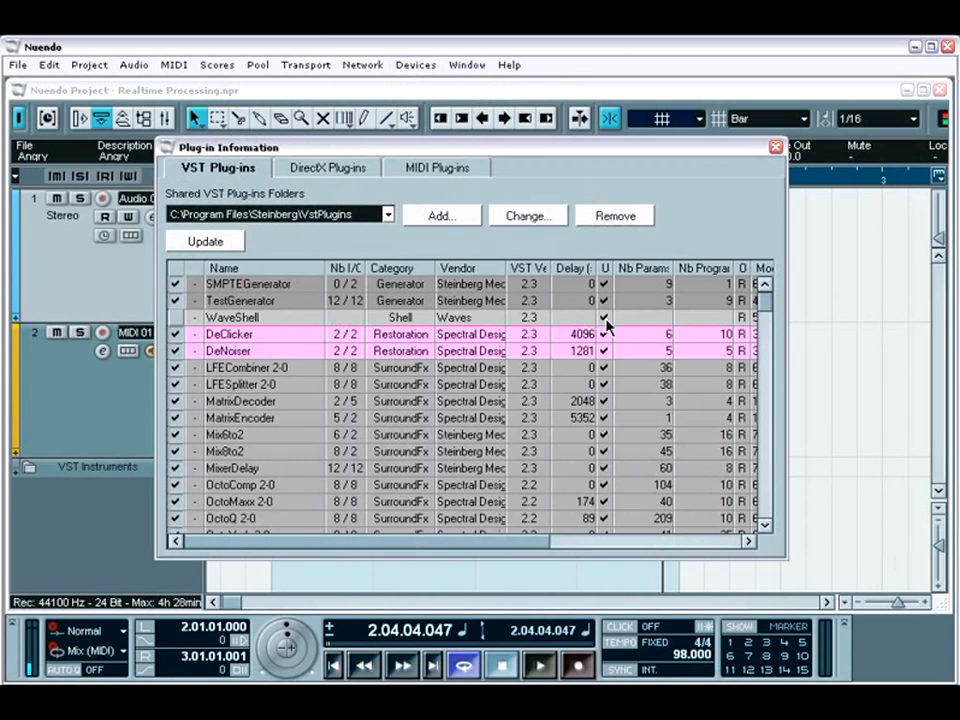
mouse_move(765, 300)
mouse_down()
mouse_move(773, 440)
mouse_move(775, 310)
mouse_up()
click(343, 170)
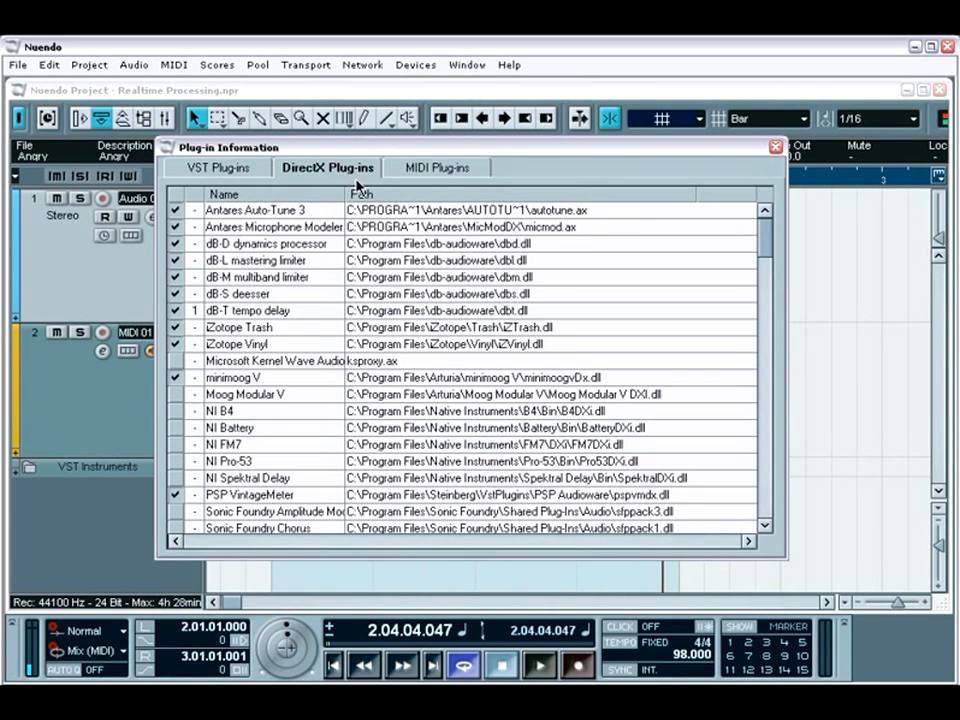
drag(768, 254, 768, 227)
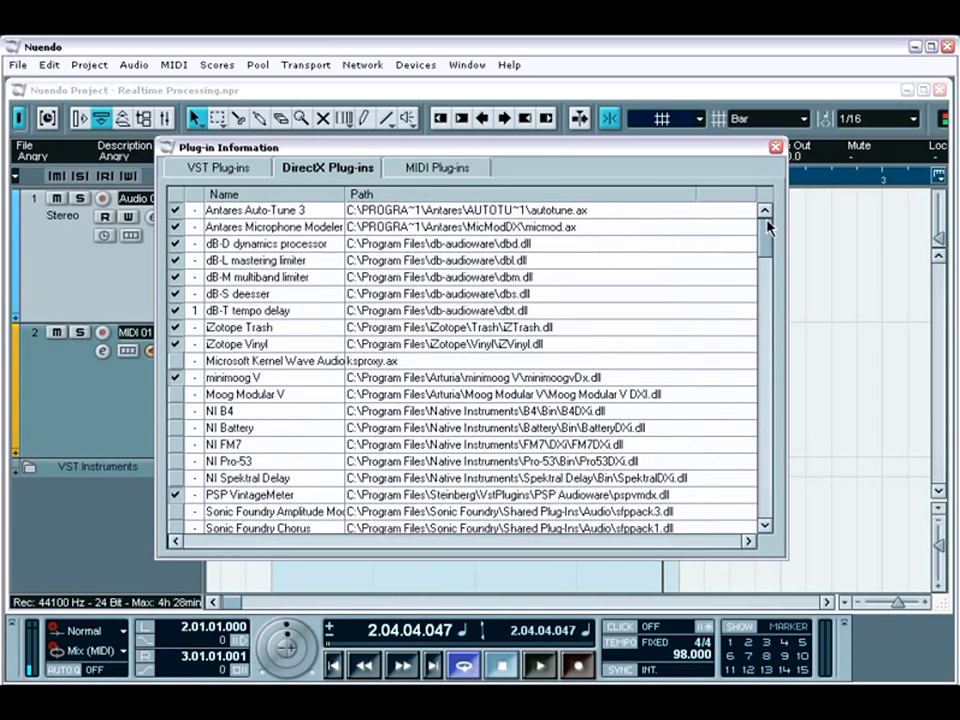
click(775, 150)
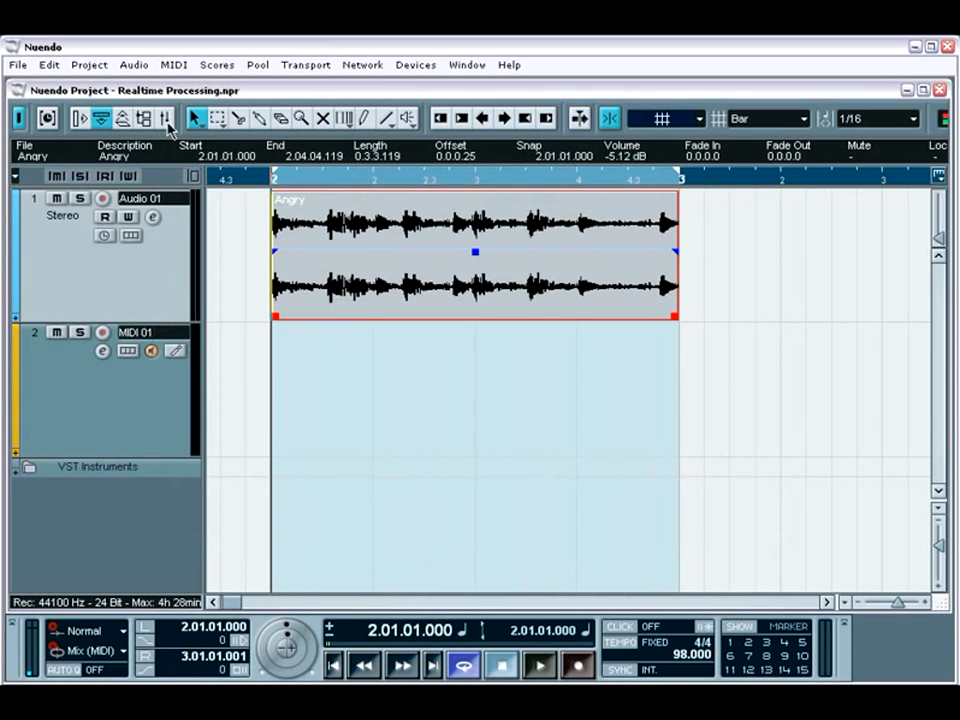
Enable the OrangeVocoder, StepFilter and Reverb A inserts on Audio 01 while the loop plays, and stop playback
click(165, 119)
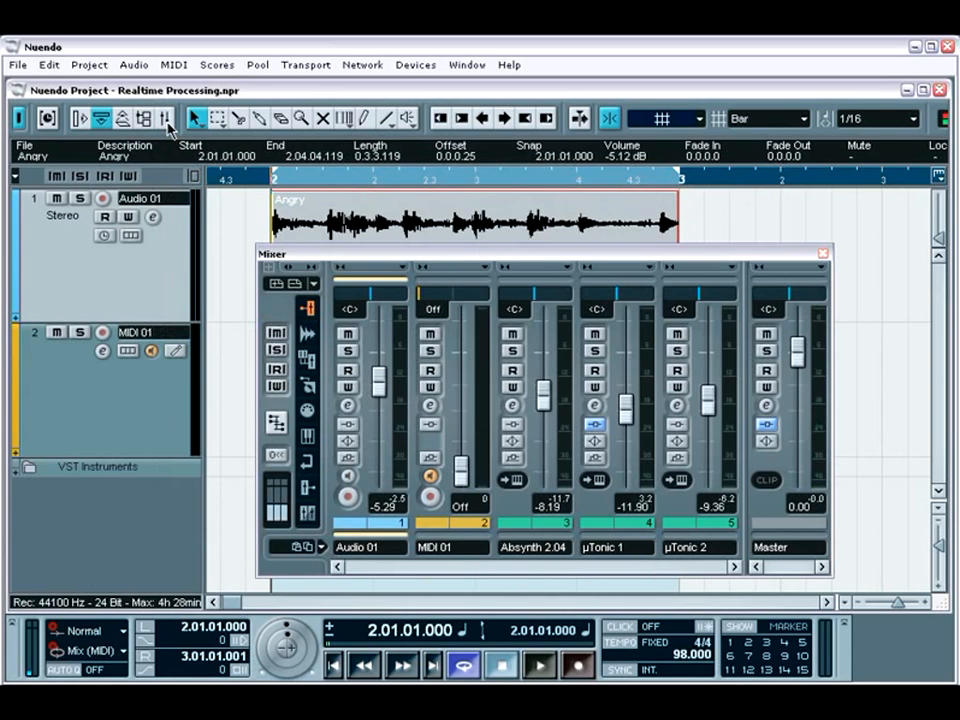
click(348, 406)
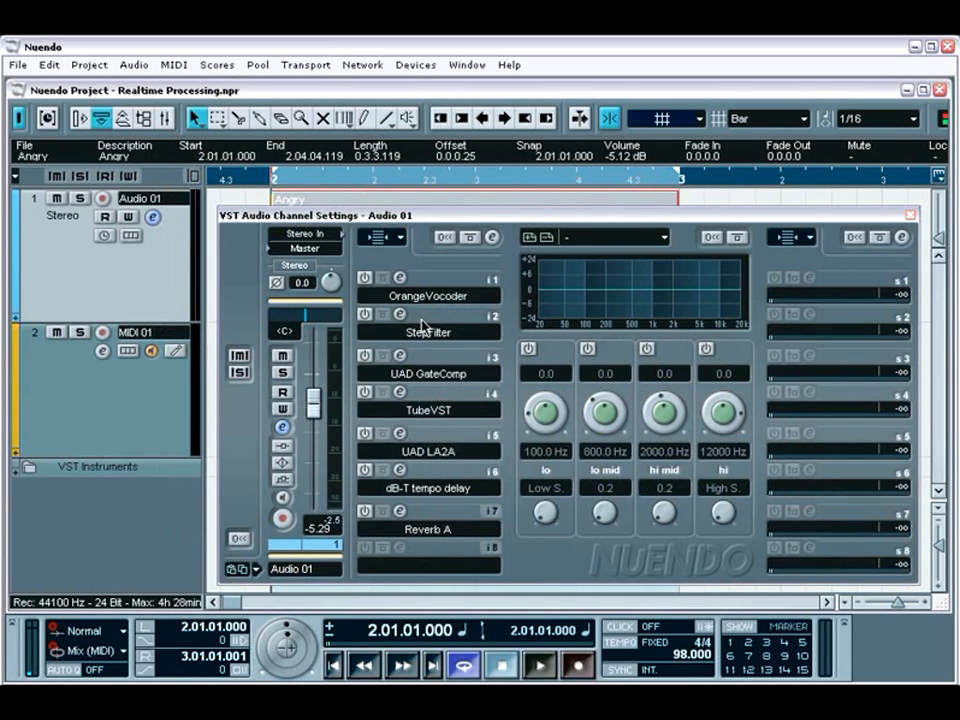
key(space)
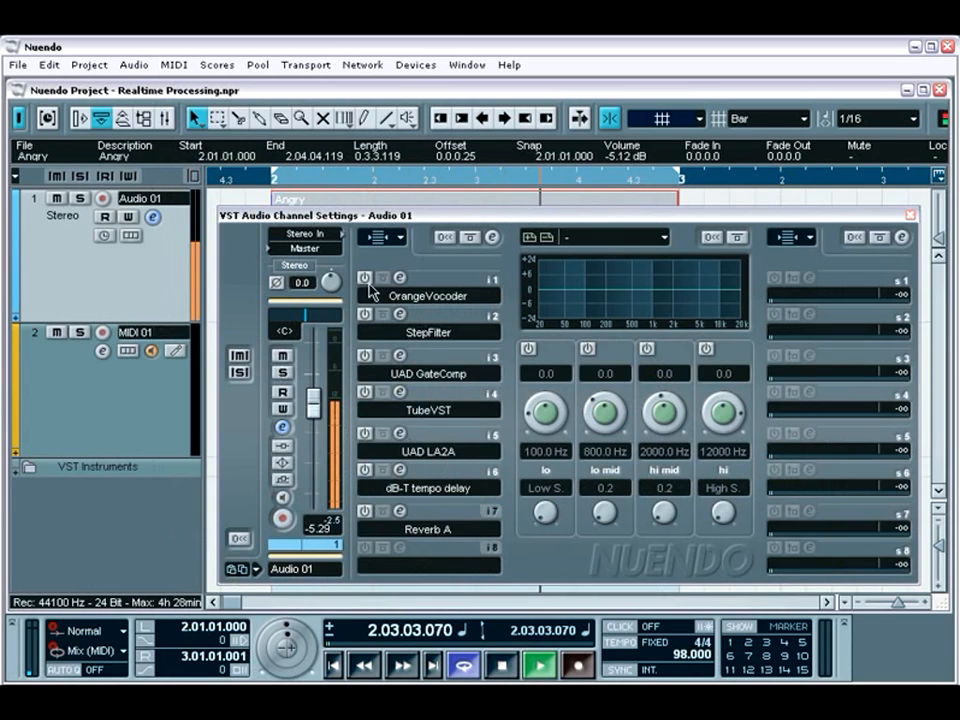
click(365, 278)
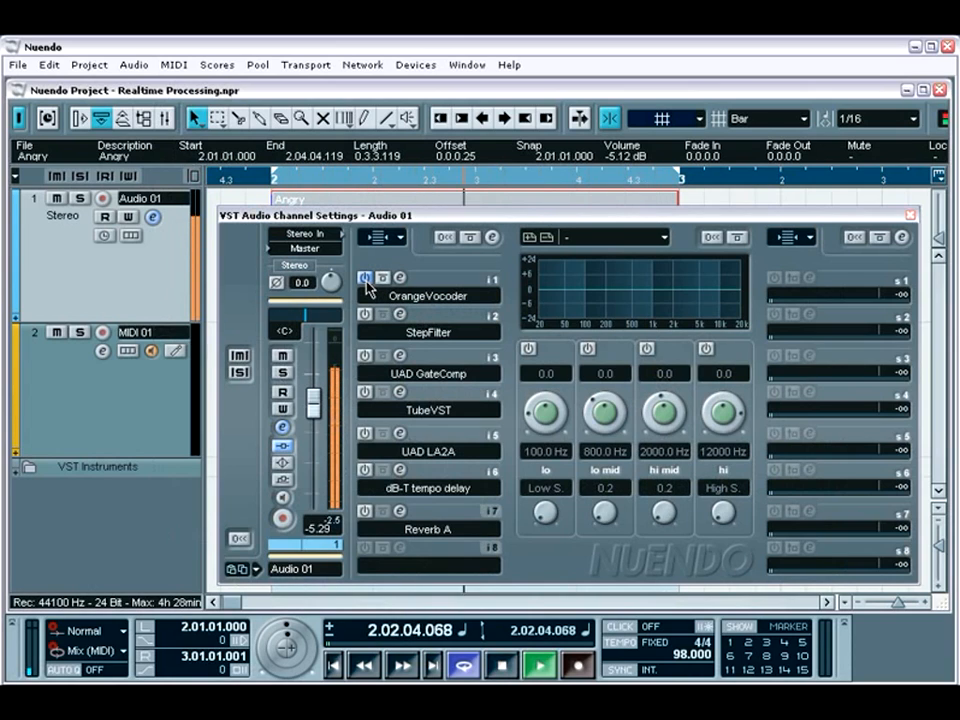
click(366, 315)
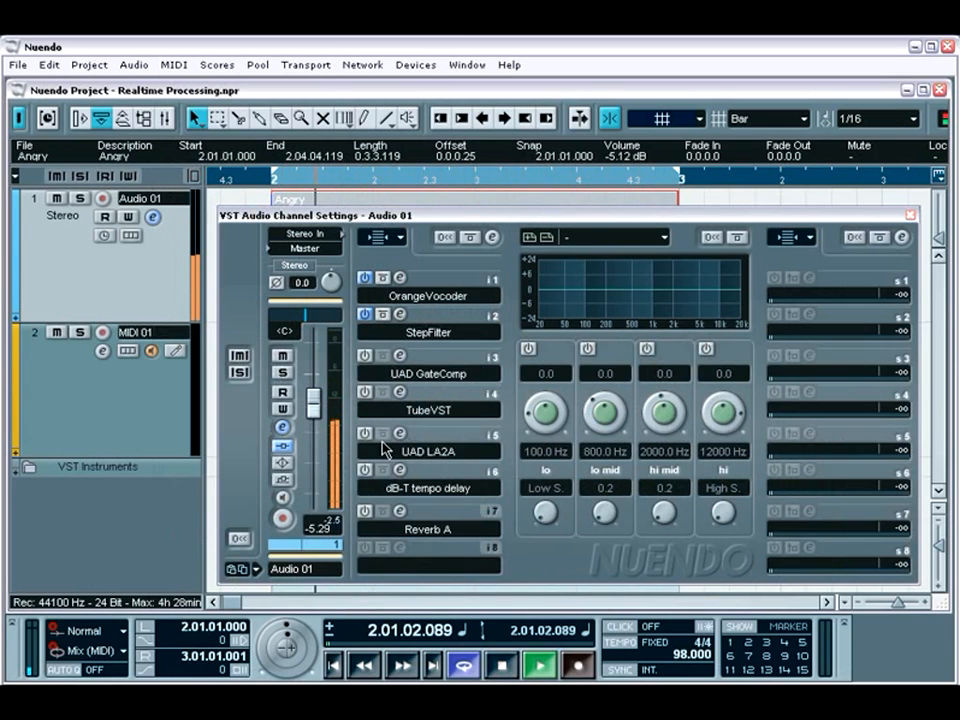
click(366, 511)
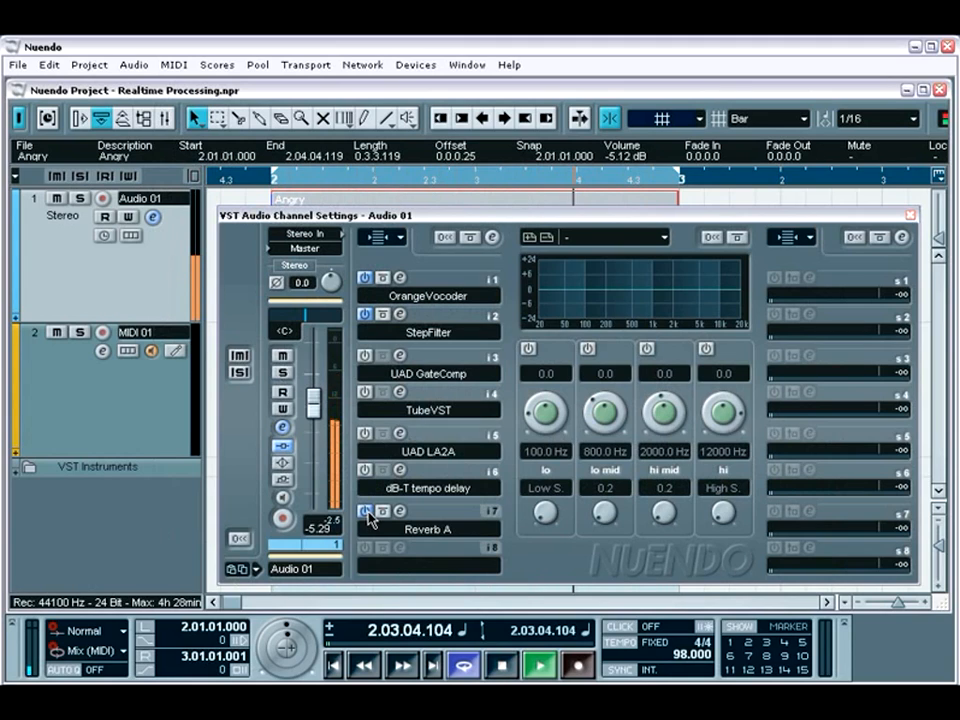
key(space)
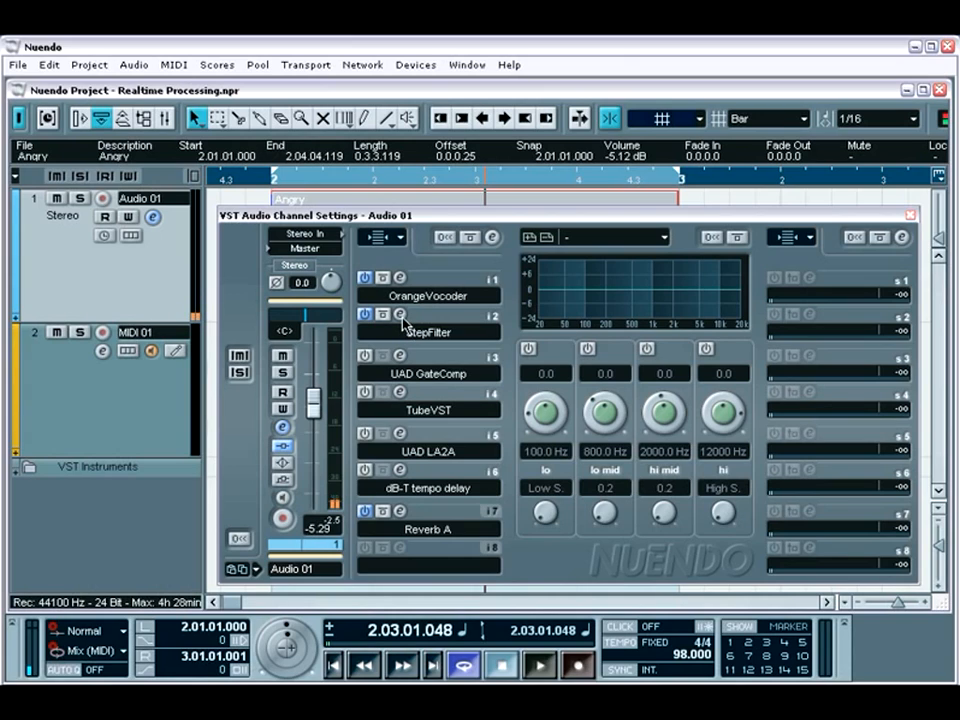
Display the VST Performance meter and look through the effects available for Audio 01's empty insert slot 8
click(416, 65)
click(452, 272)
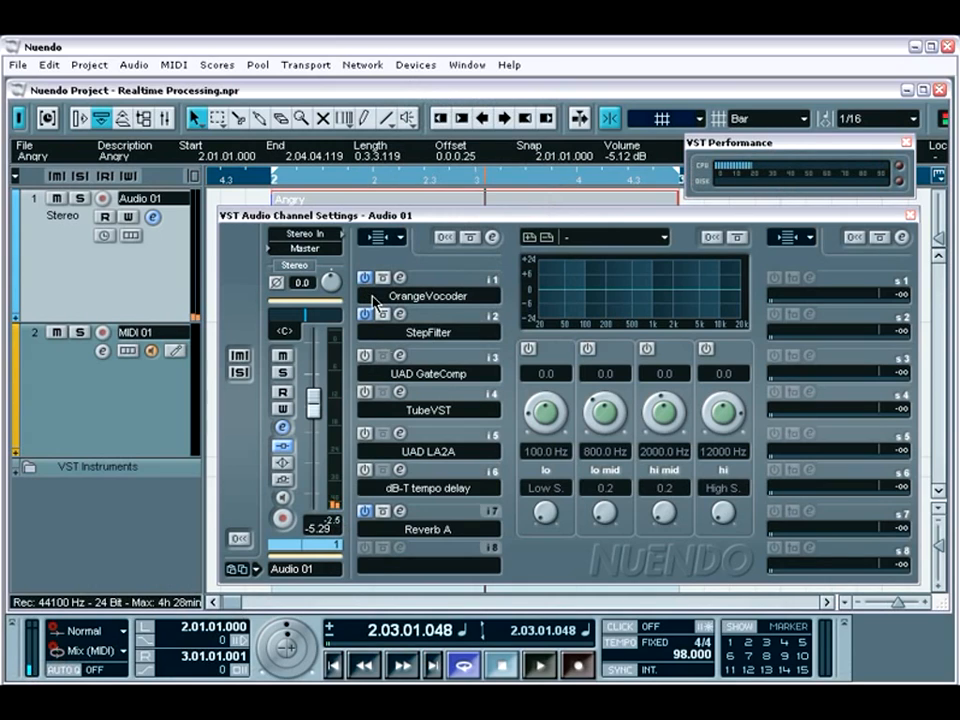
click(387, 566)
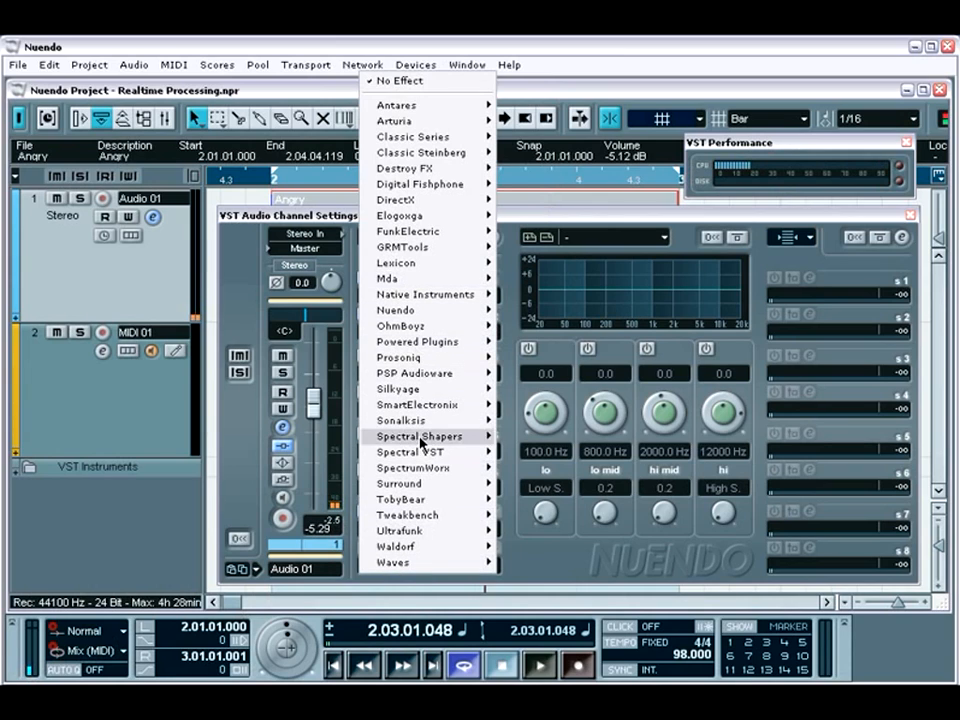
click(525, 575)
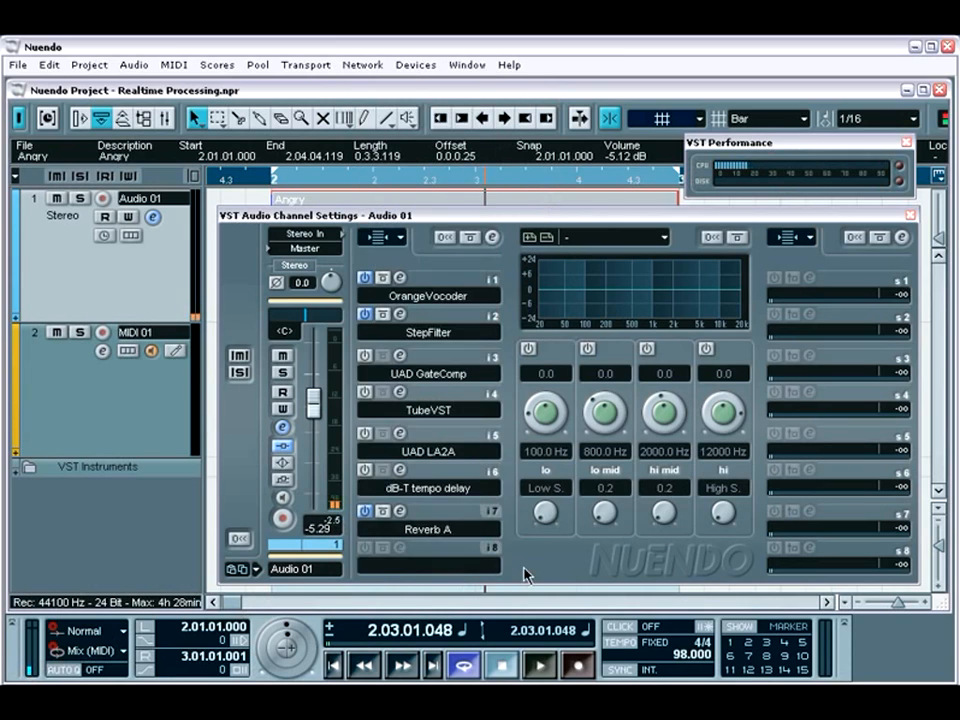
Look through the instruments available for slot 3 of the VST Instruments rack, and close the rack
key(F11)
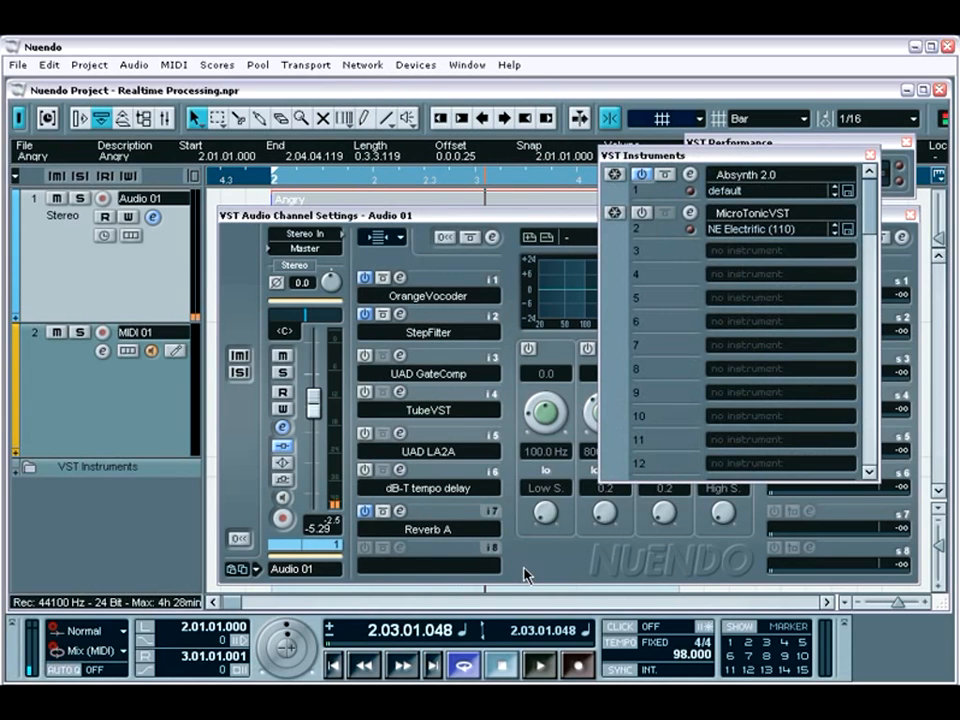
click(740, 254)
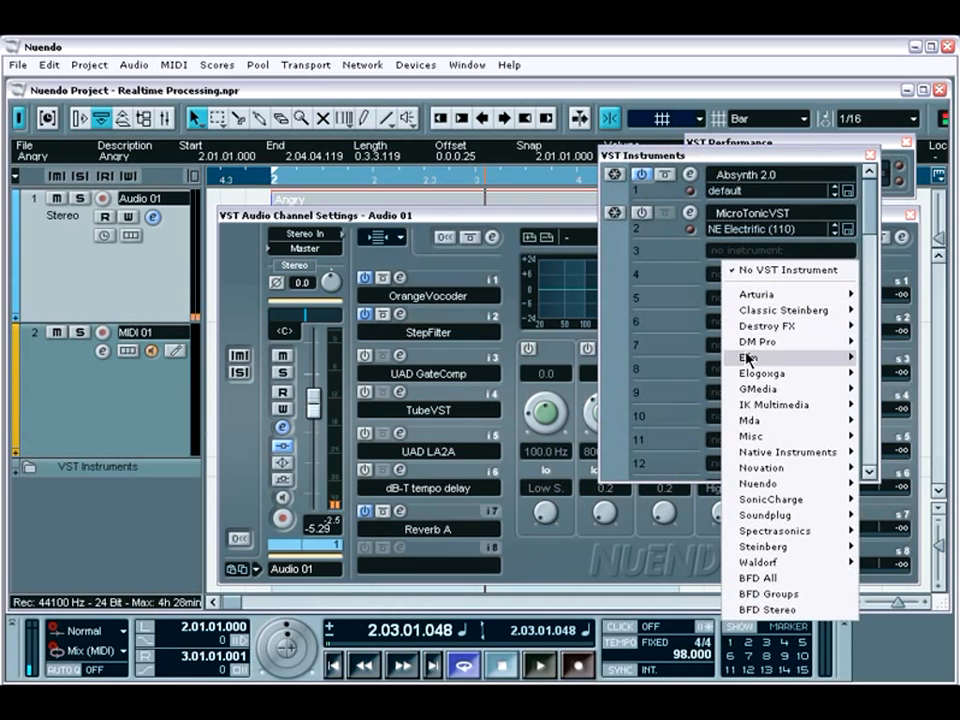
click(668, 461)
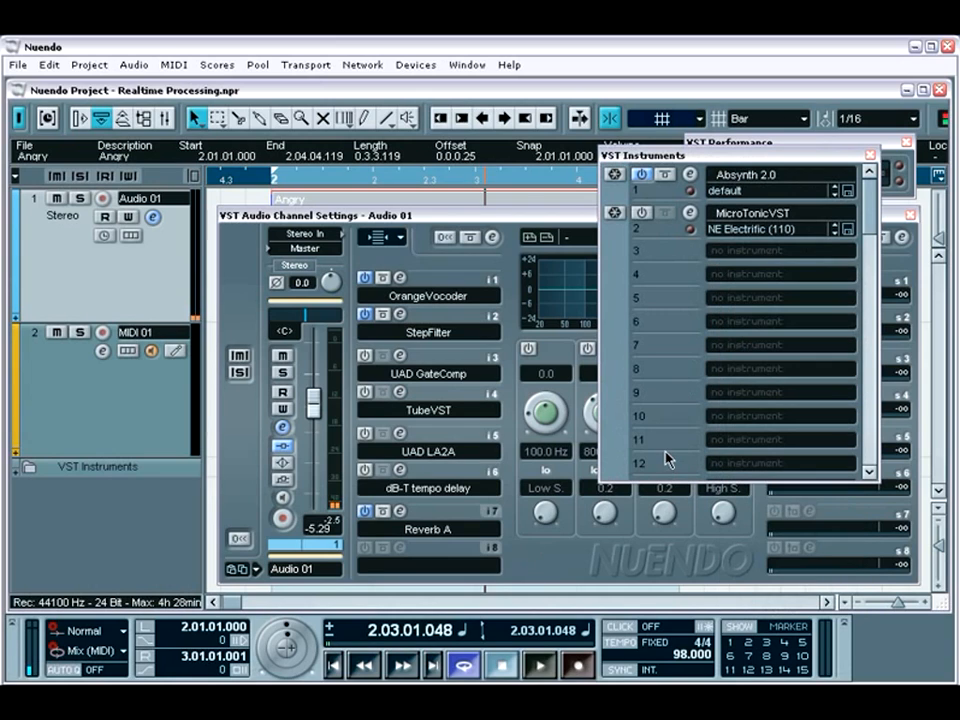
click(870, 155)
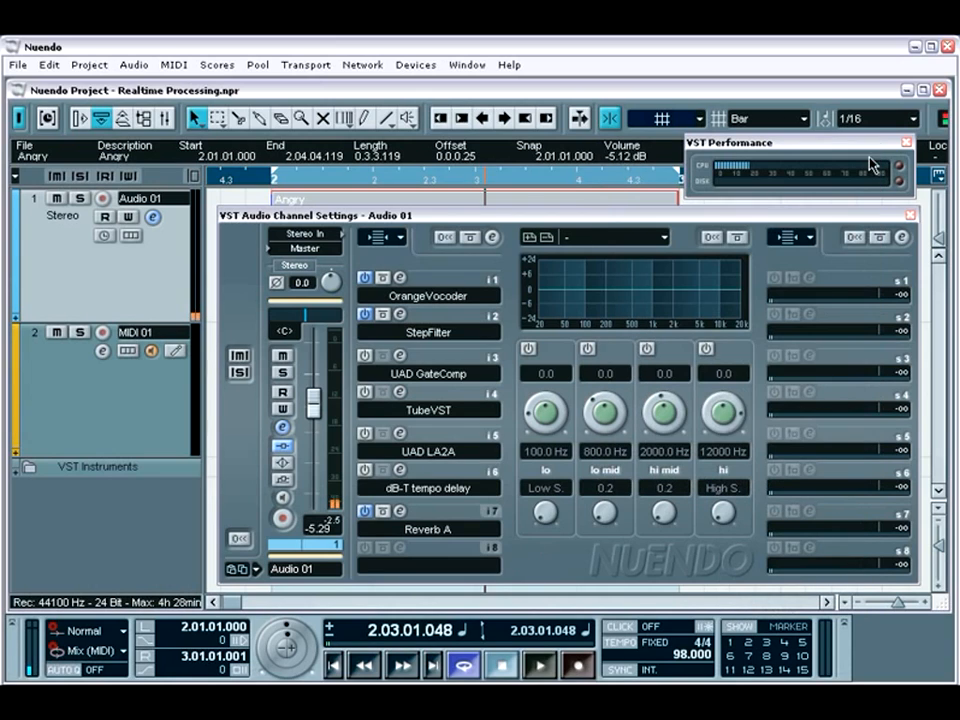
Open the StepFilter editor on Audio 01 and examine its preset list and its bank and effect loading and saving options
click(399, 315)
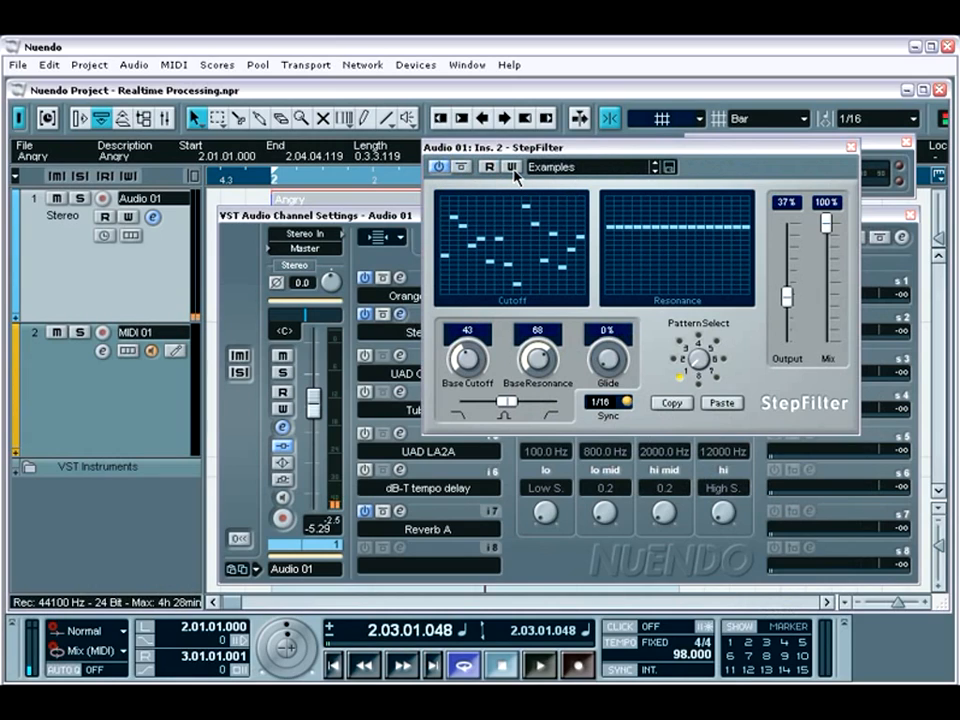
click(562, 169)
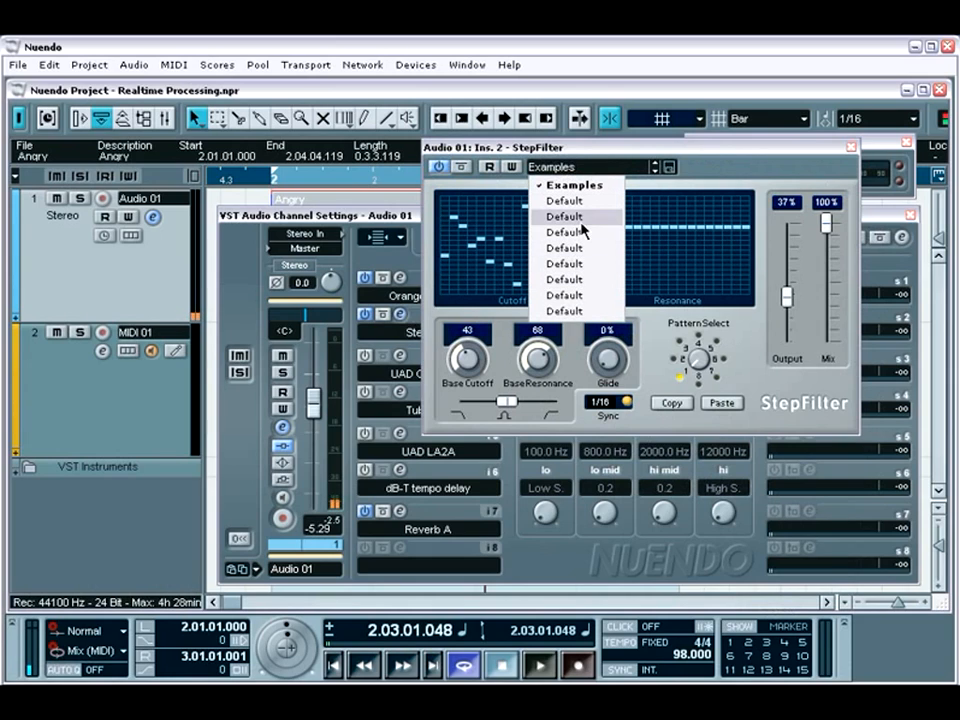
click(669, 167)
click(669, 167)
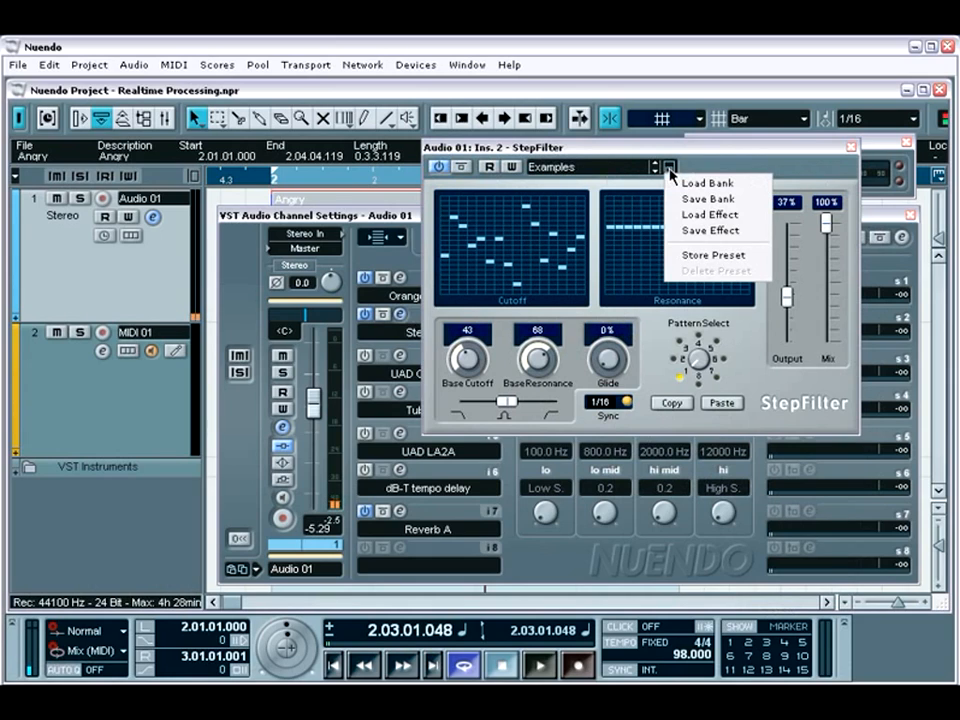
click(699, 167)
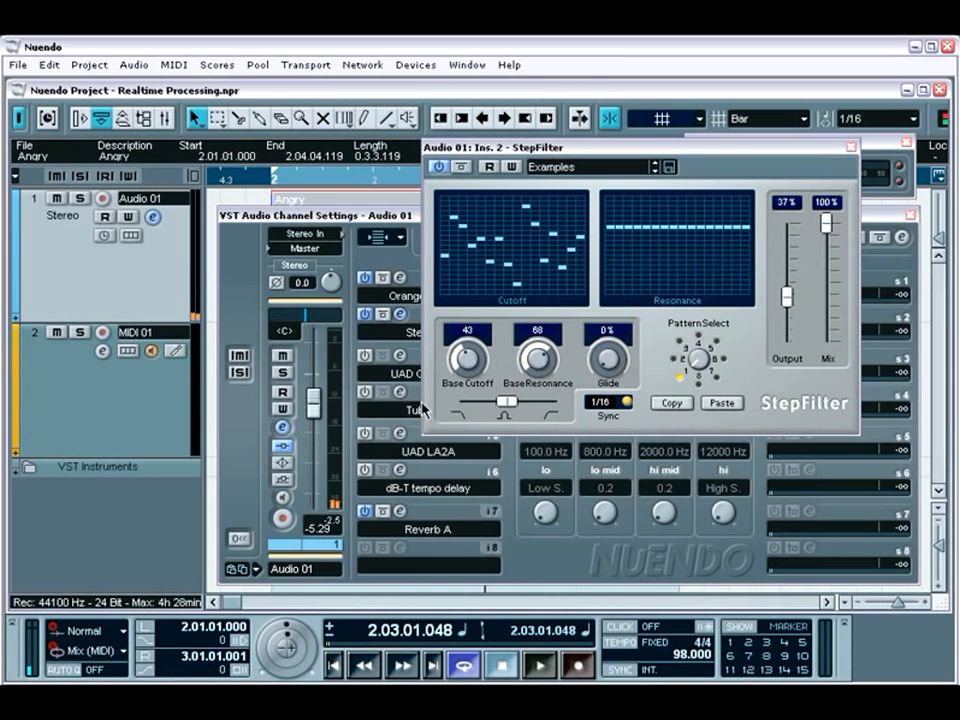
Open the dB-T tempo delay editor on Audio 01, compare its preset controls with the StepFilter's, and close both editors
click(400, 471)
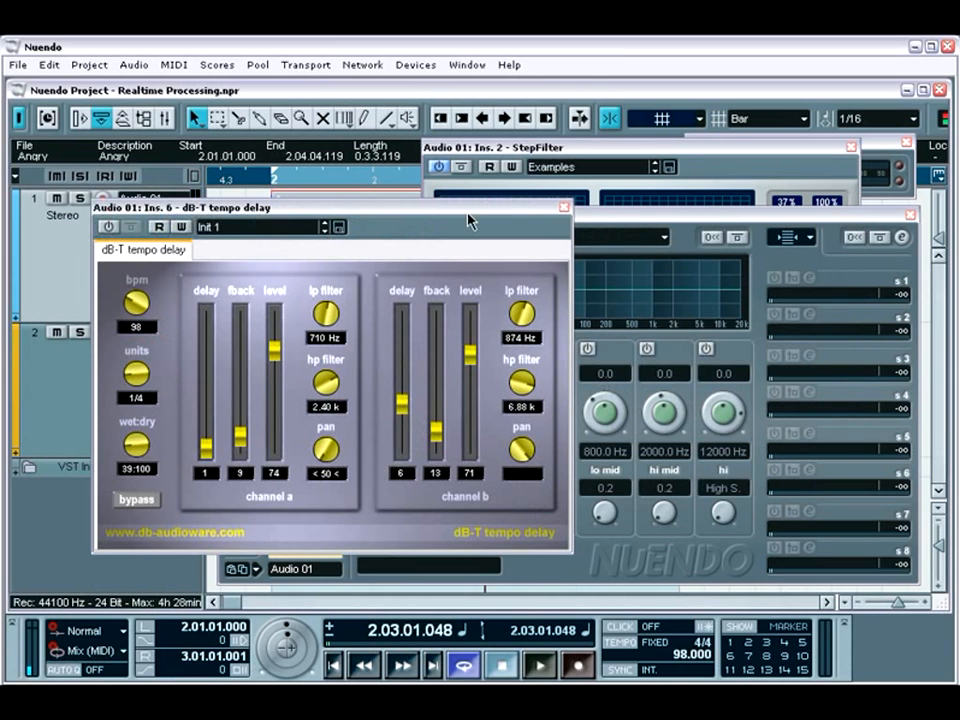
drag(469, 221, 424, 253)
click(578, 150)
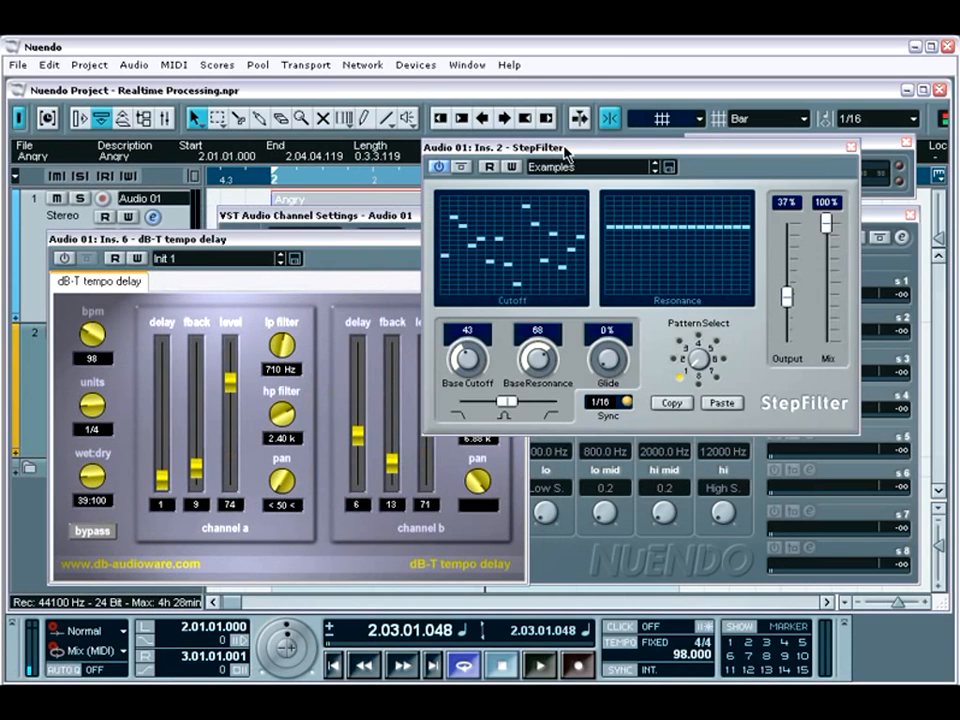
drag(564, 152, 582, 192)
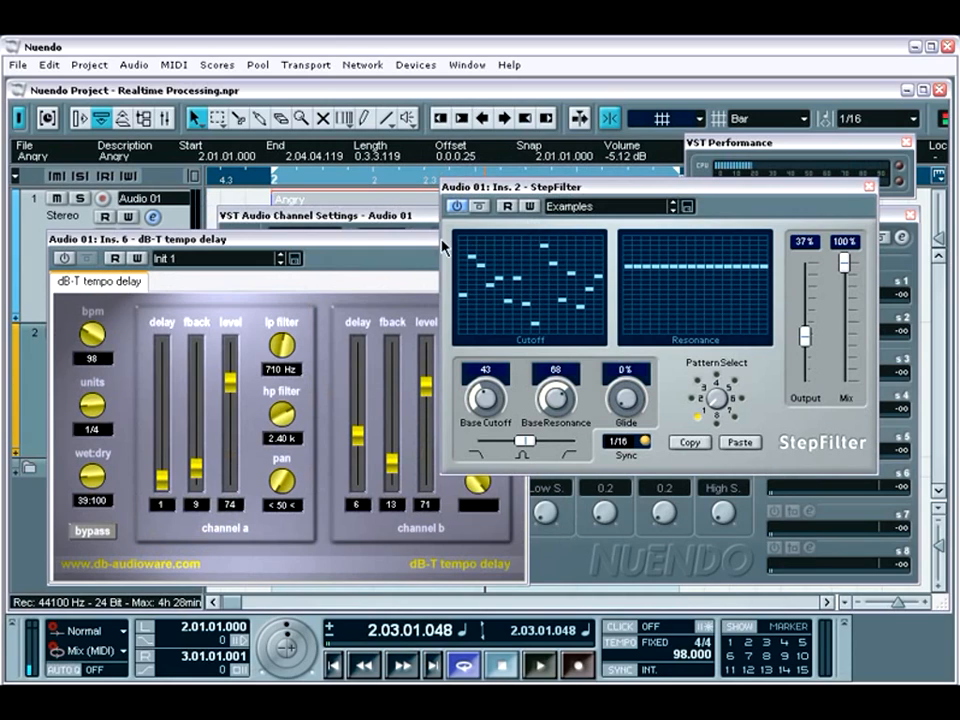
click(418, 250)
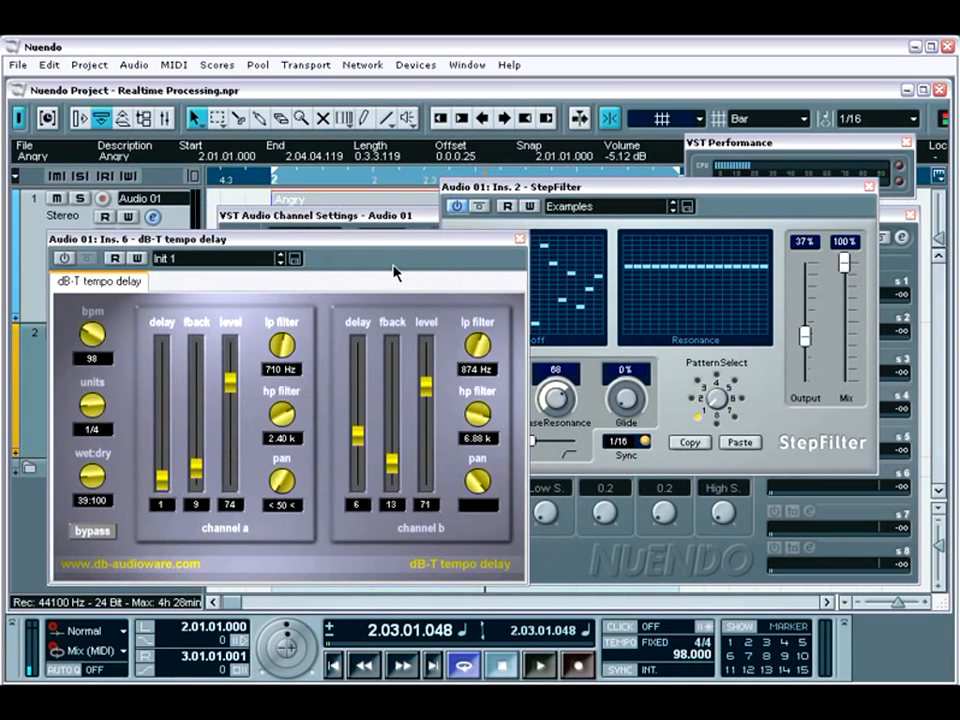
right_click(392, 262)
click(519, 239)
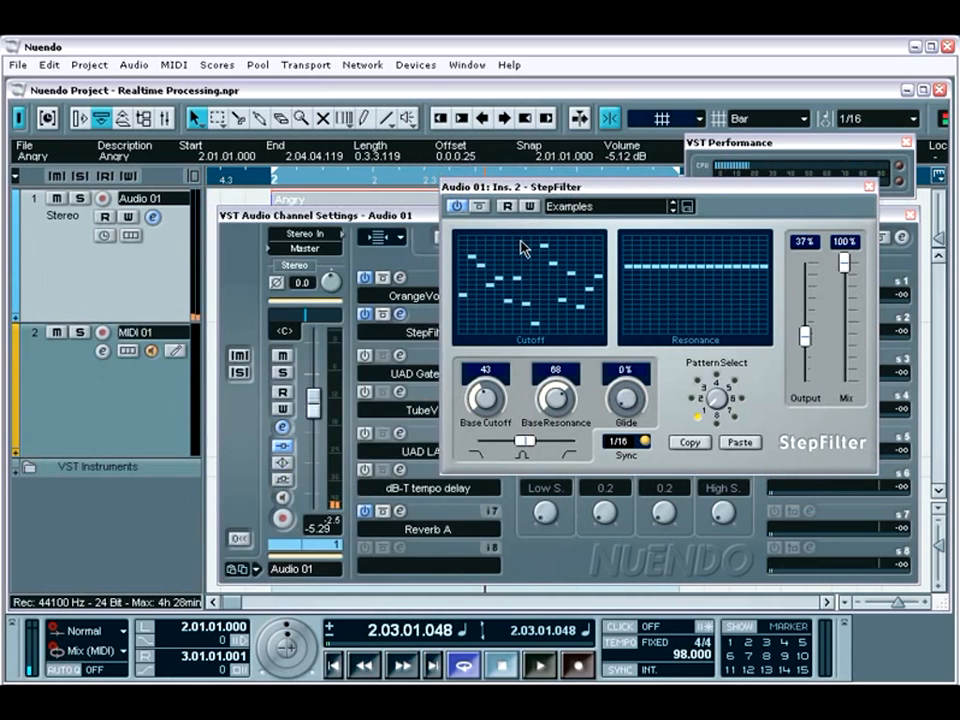
click(869, 187)
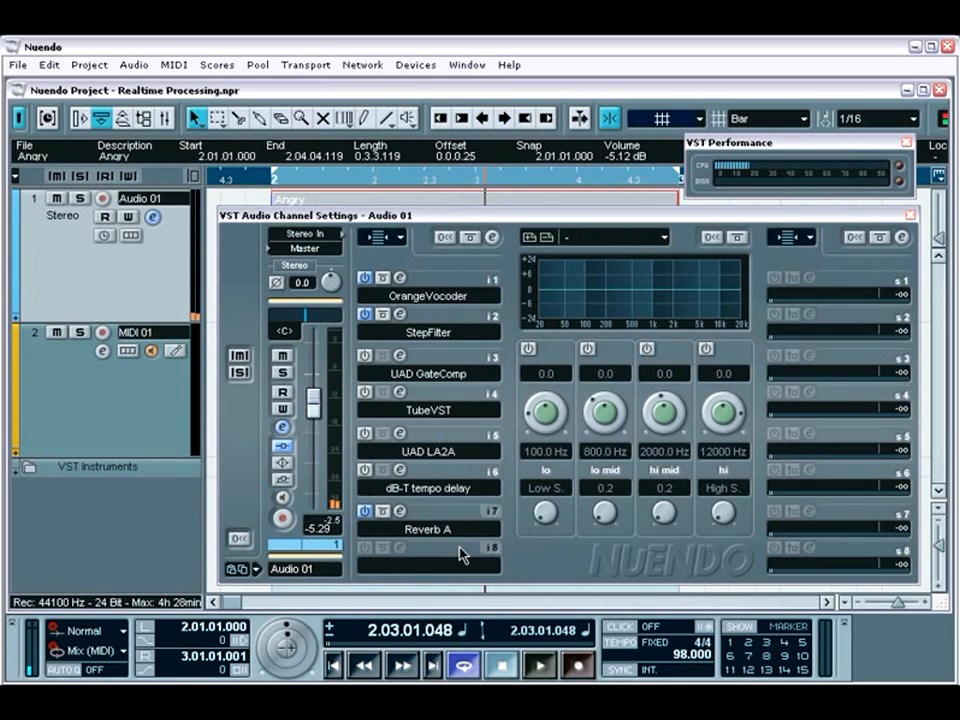
Browse the plug-in categories offered for Audio 01's insert slot 8, including Tweakbench and SmartElectronix, without loading an effect
click(395, 566)
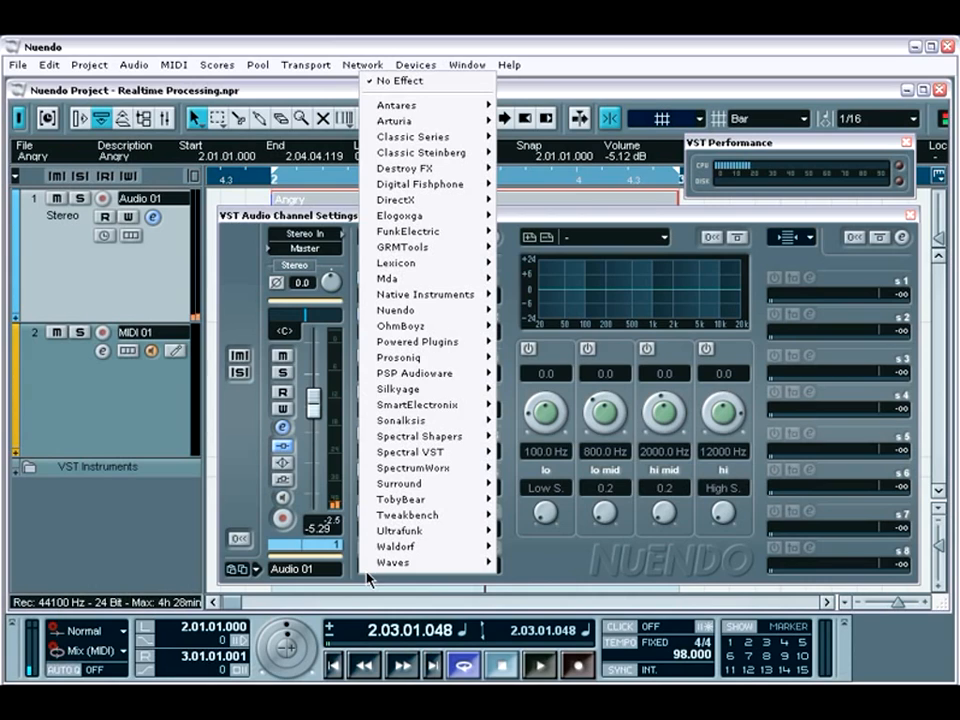
mouse_move(398, 552)
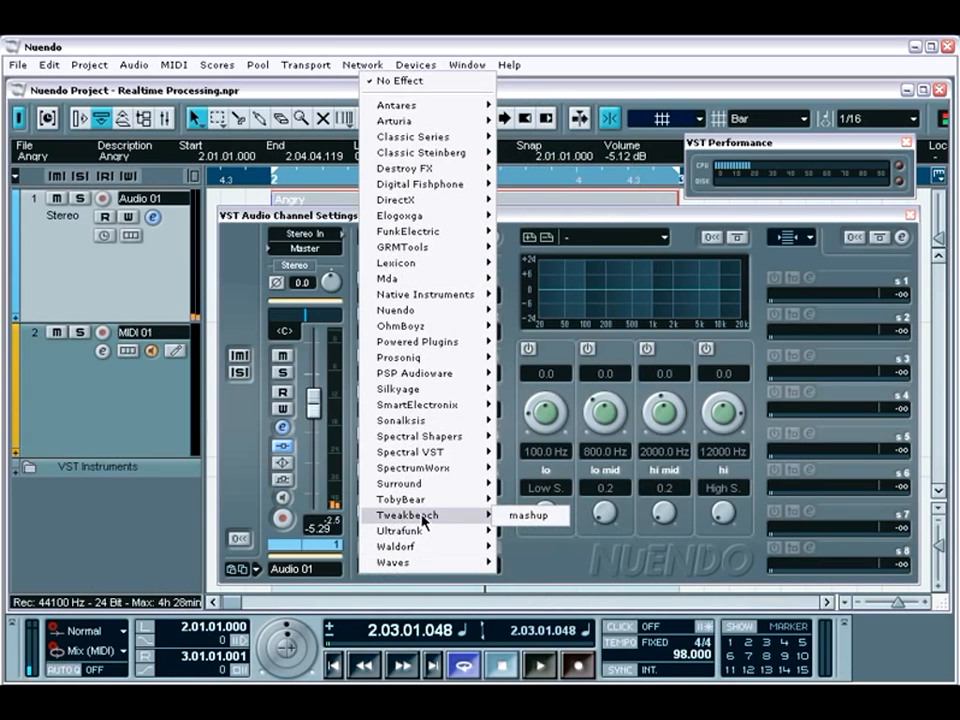
mouse_move(425, 505)
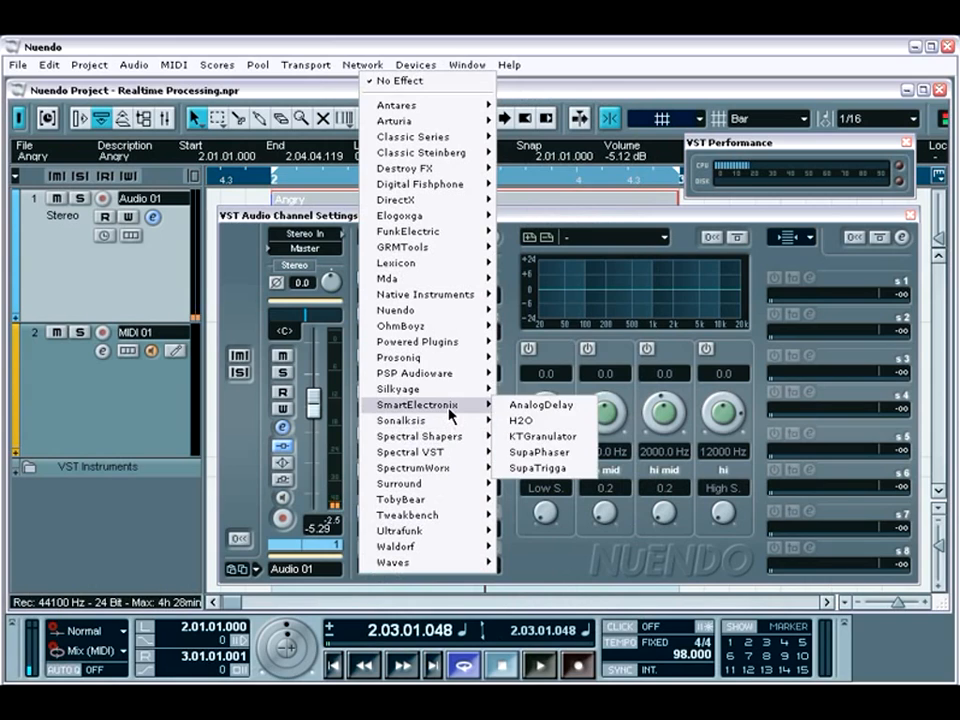
click(572, 220)
Display the Plug-in Information window and close the Audio 01 channel settings and the Mixer
click(418, 65)
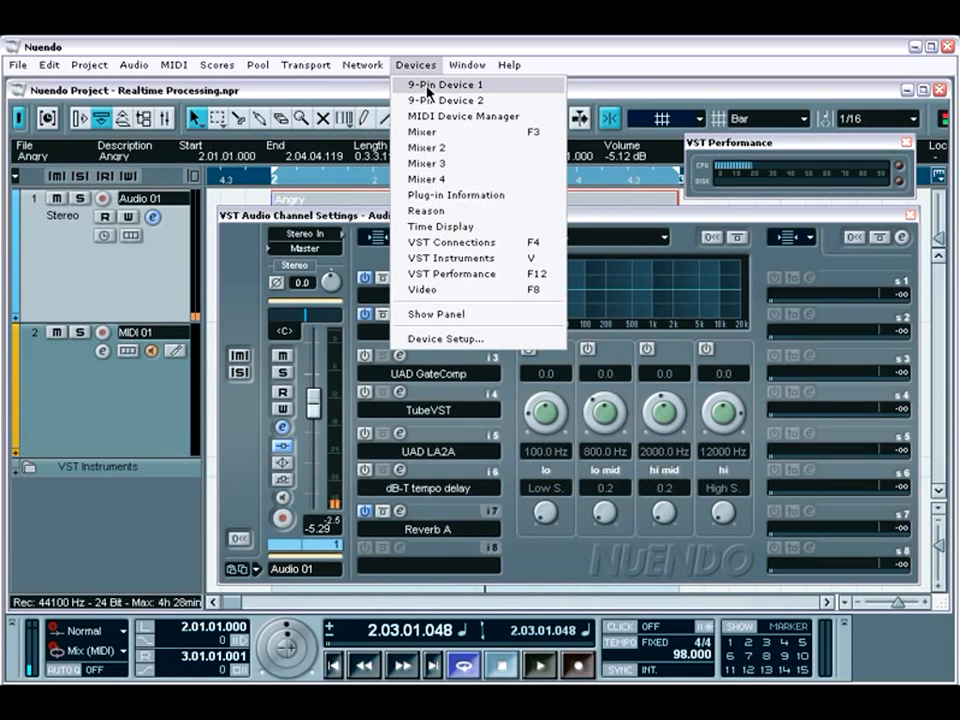
click(463, 205)
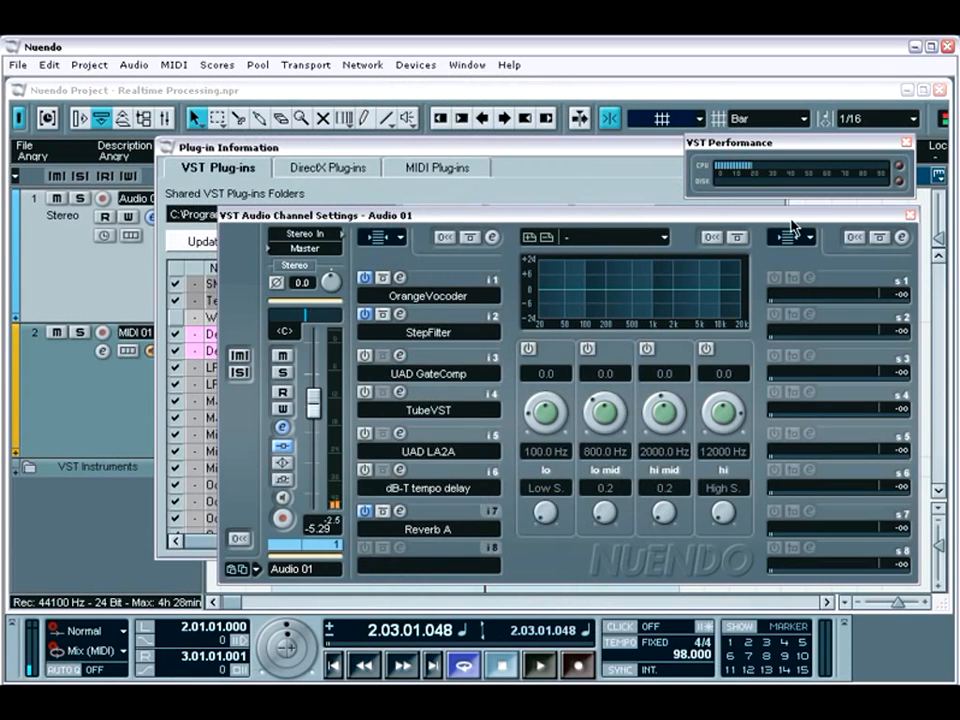
click(911, 215)
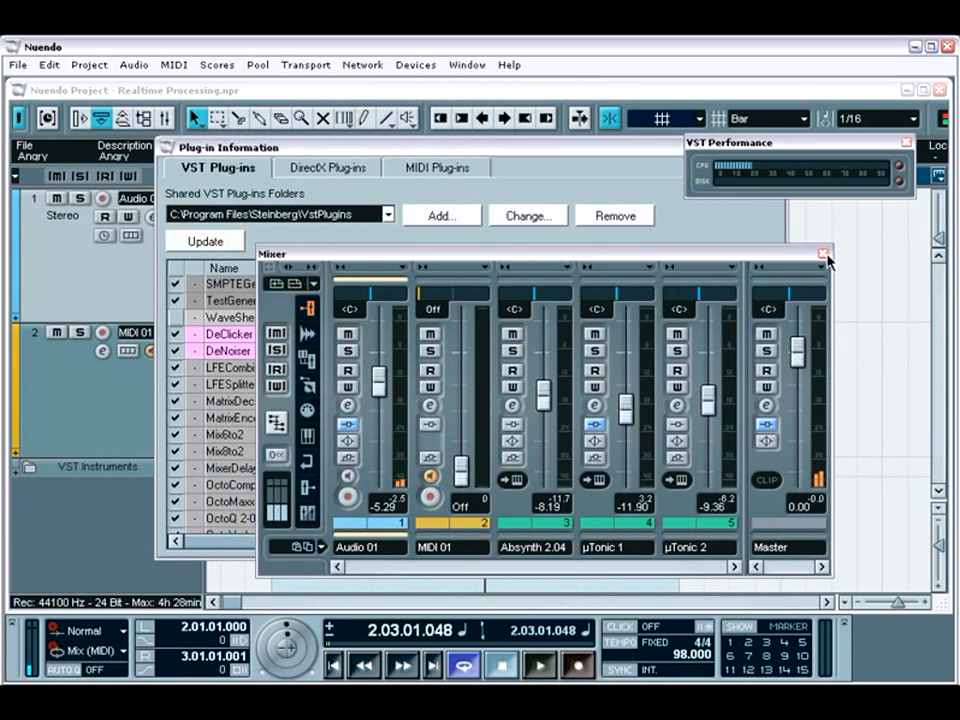
click(823, 253)
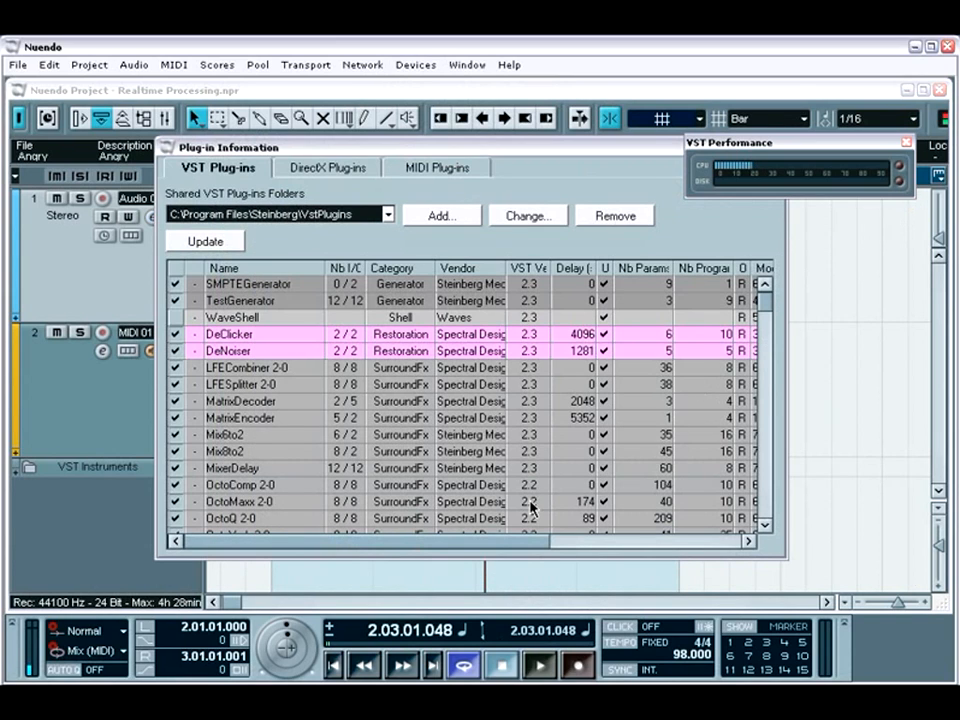
Examine the VST plug-in list through to its Modified and Path columns, and close the Plug-in Information window
drag(430, 547, 624, 551)
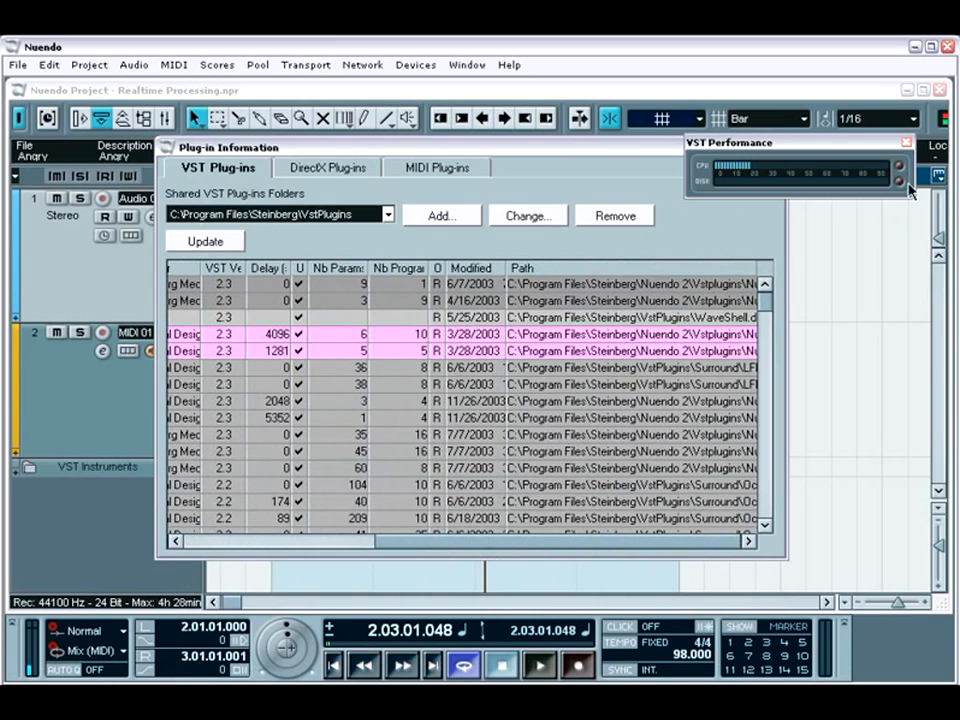
drag(893, 147, 890, 178)
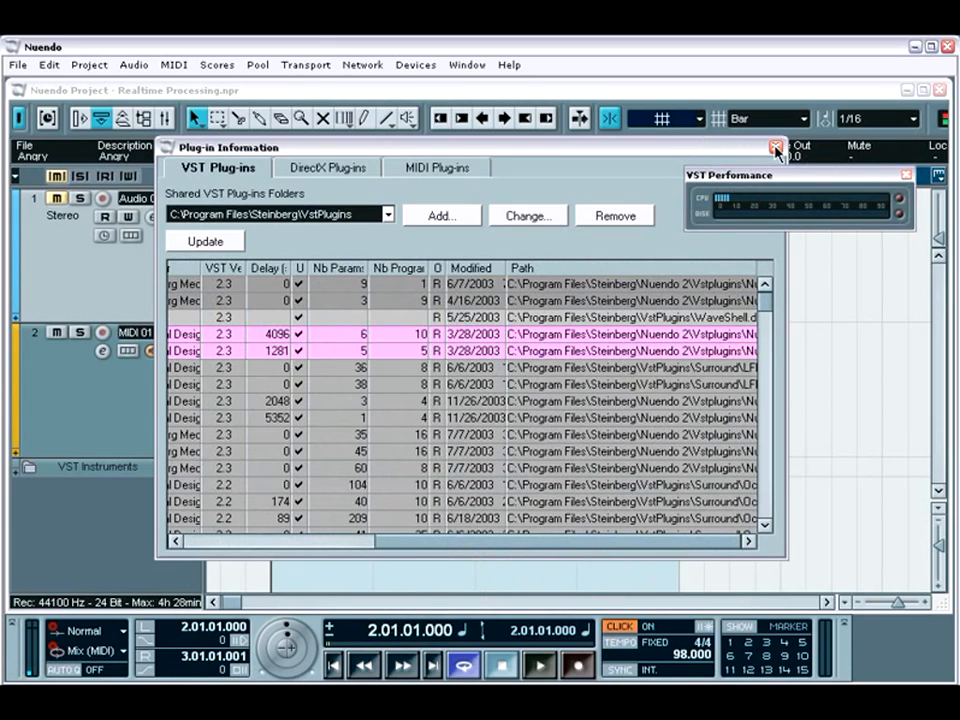
click(775, 148)
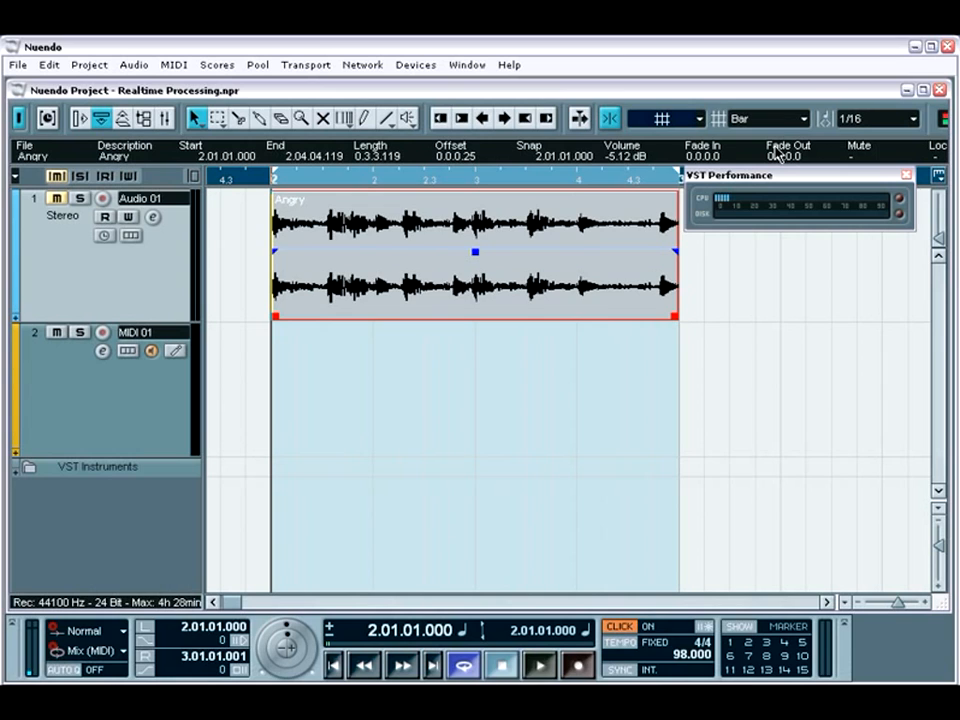
Open the MicroTonicVST editor from the VST Instruments rack, audition its pattern with the metronome click off, and close the editor
key(F11)
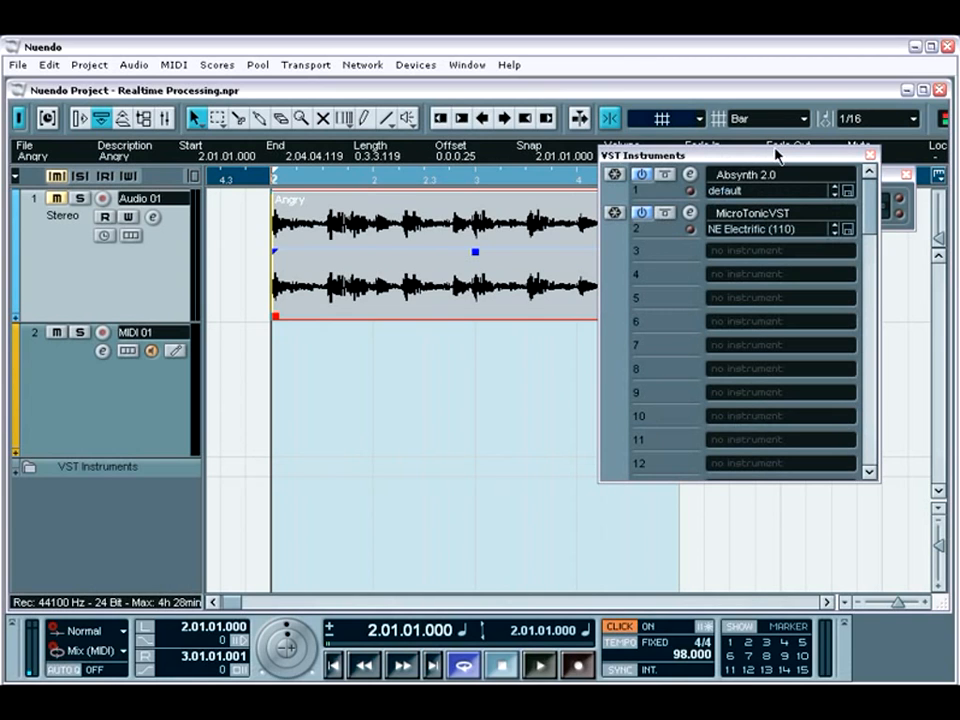
click(695, 214)
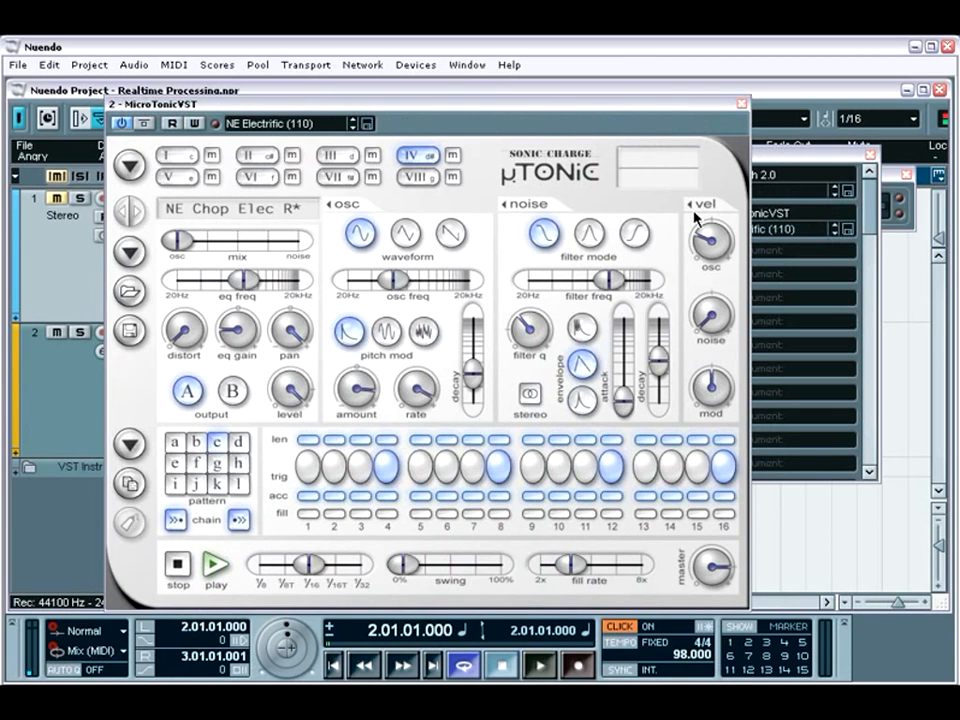
key(c)
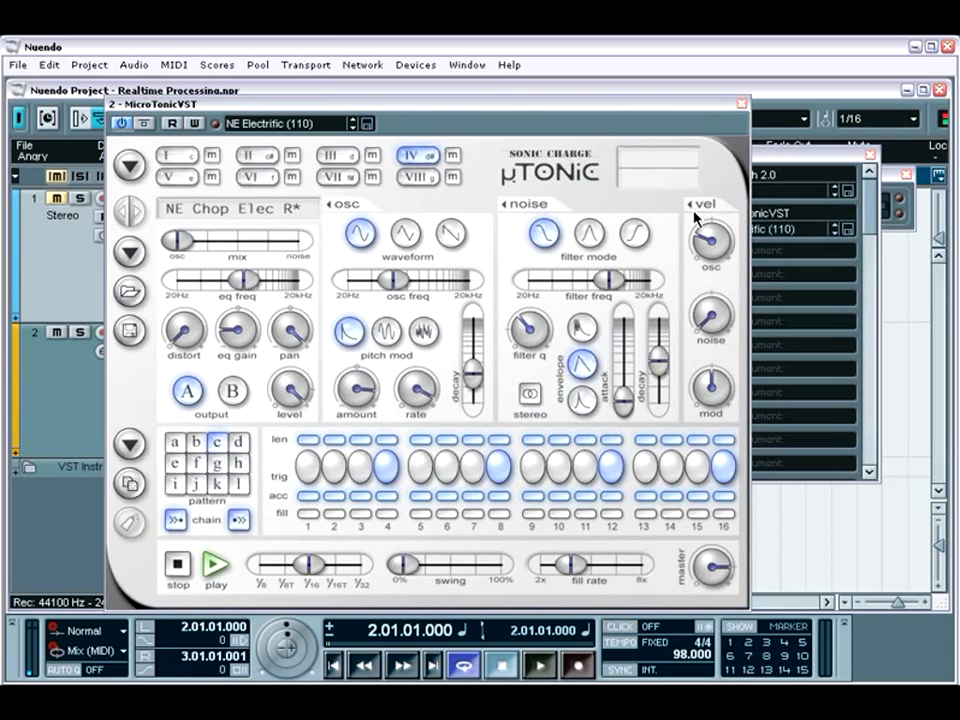
key(space)
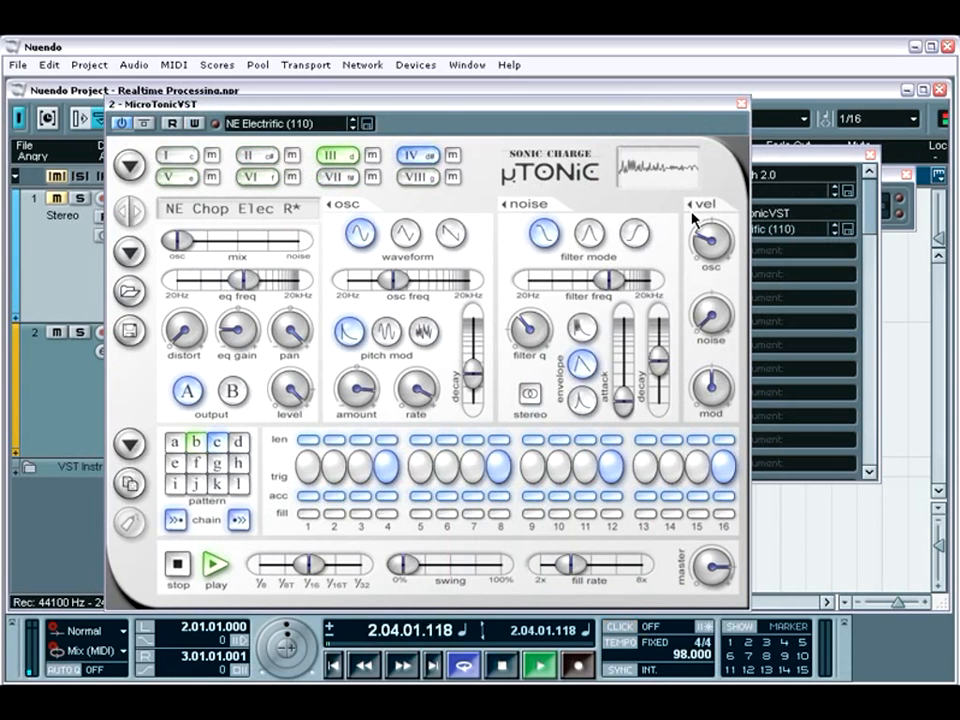
key(c)
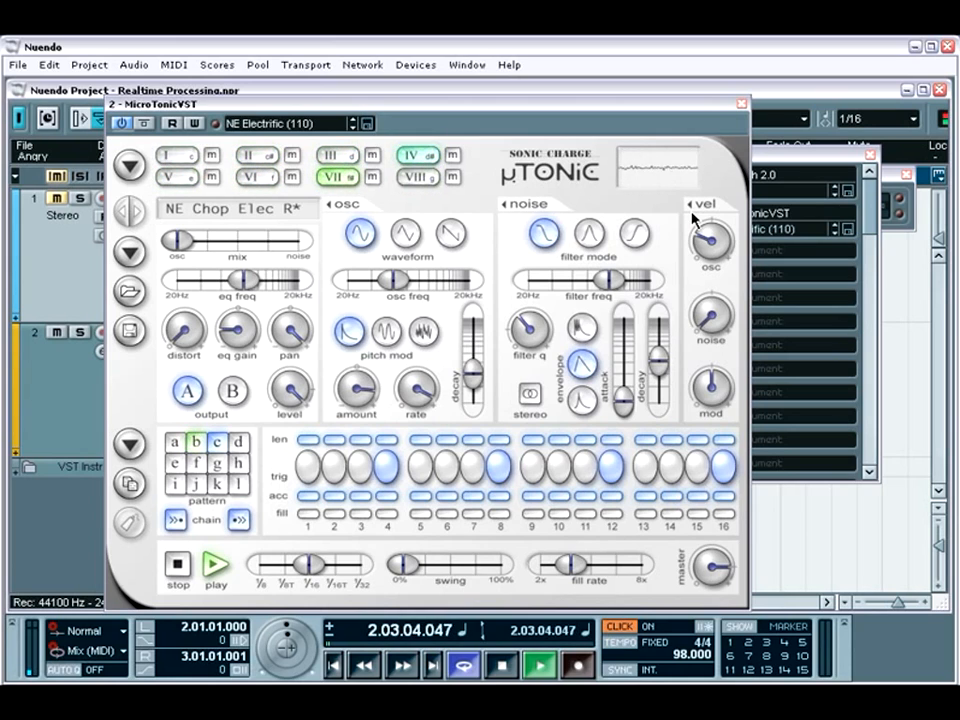
key(space)
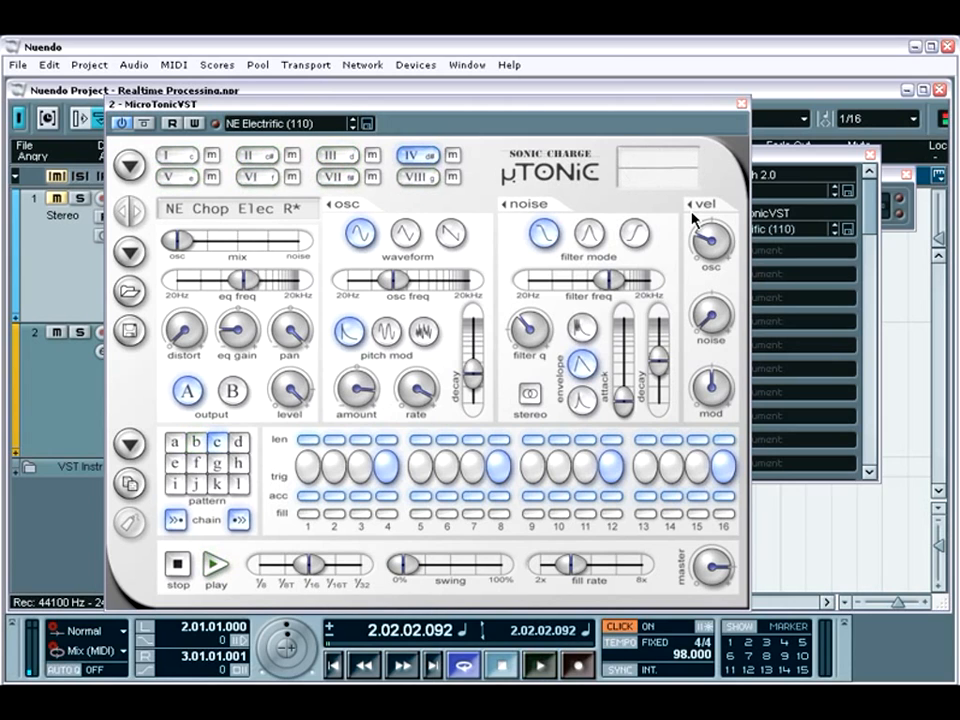
click(741, 103)
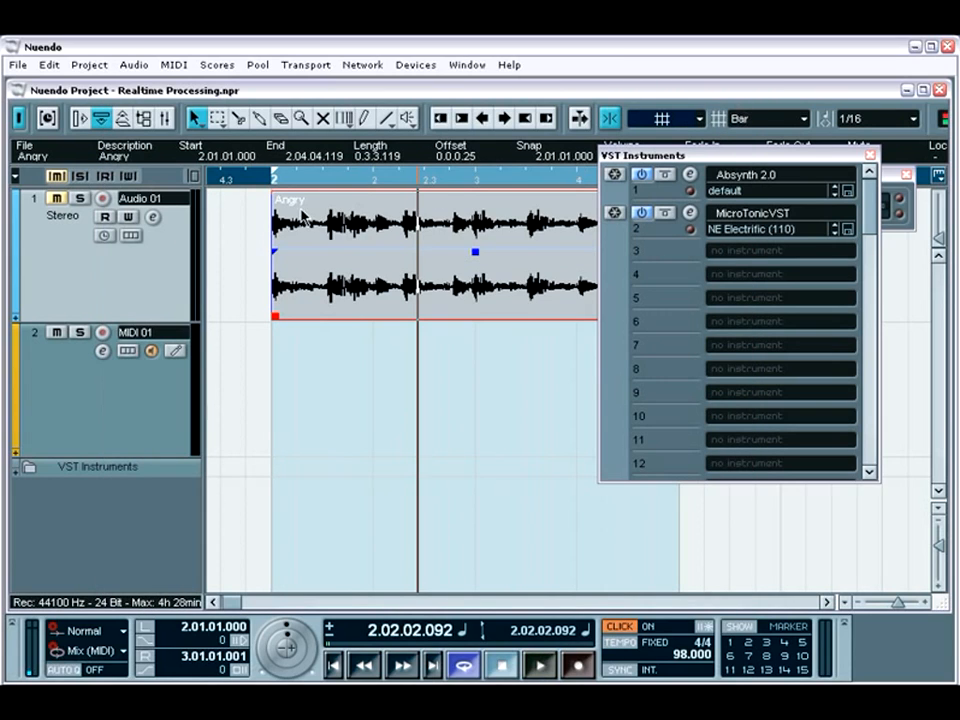
Open Audio 01's channel settings and its StepFilter editor, and enable the inserts in slots 1 to 7
click(152, 218)
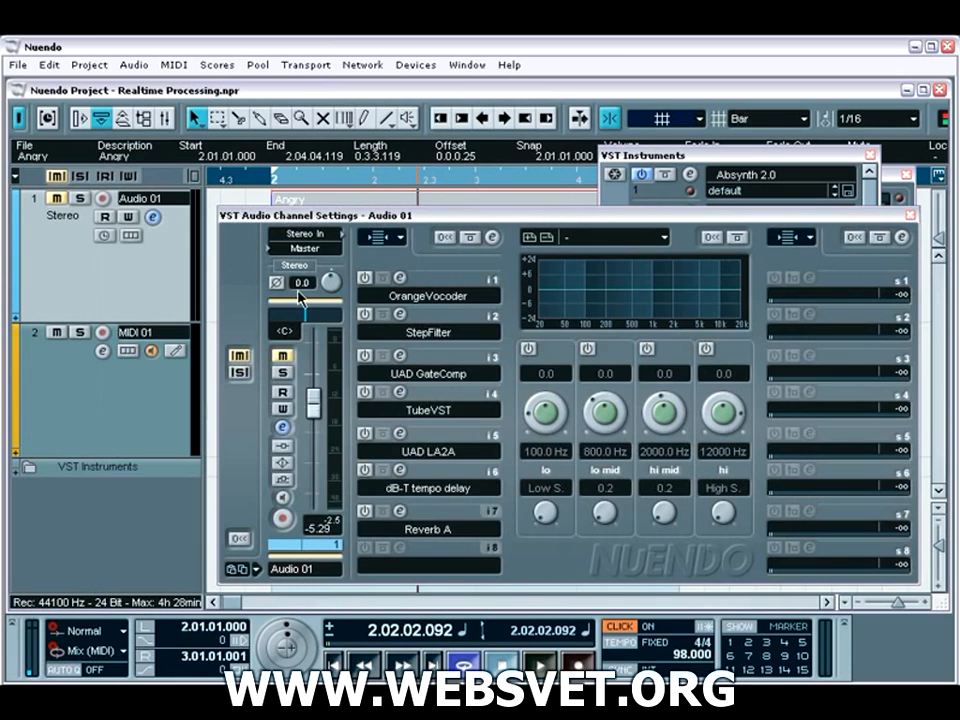
click(401, 316)
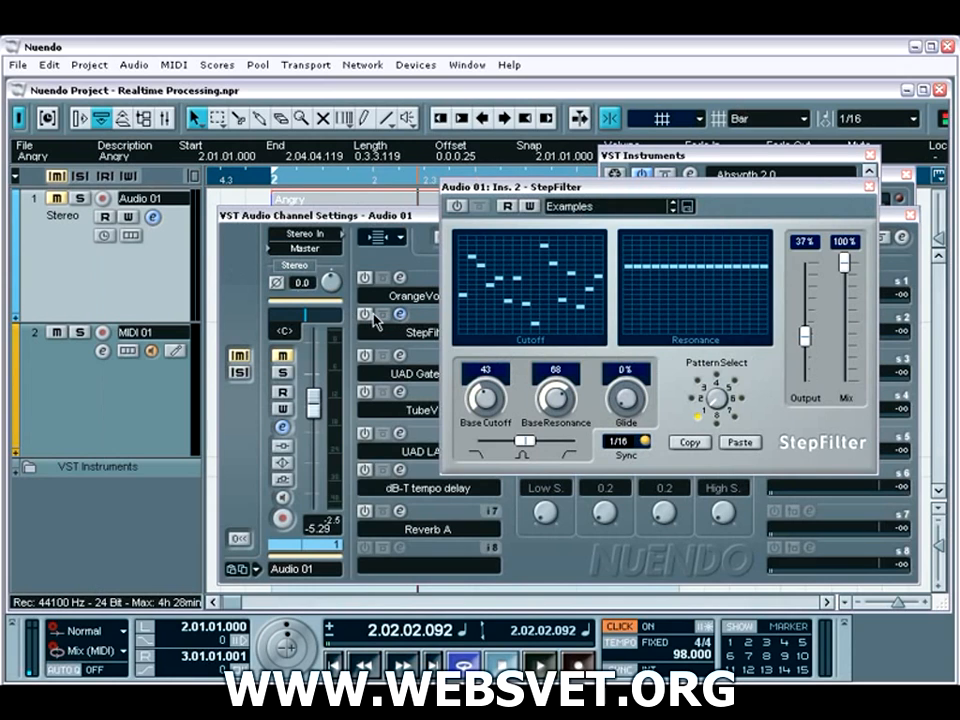
click(377, 308)
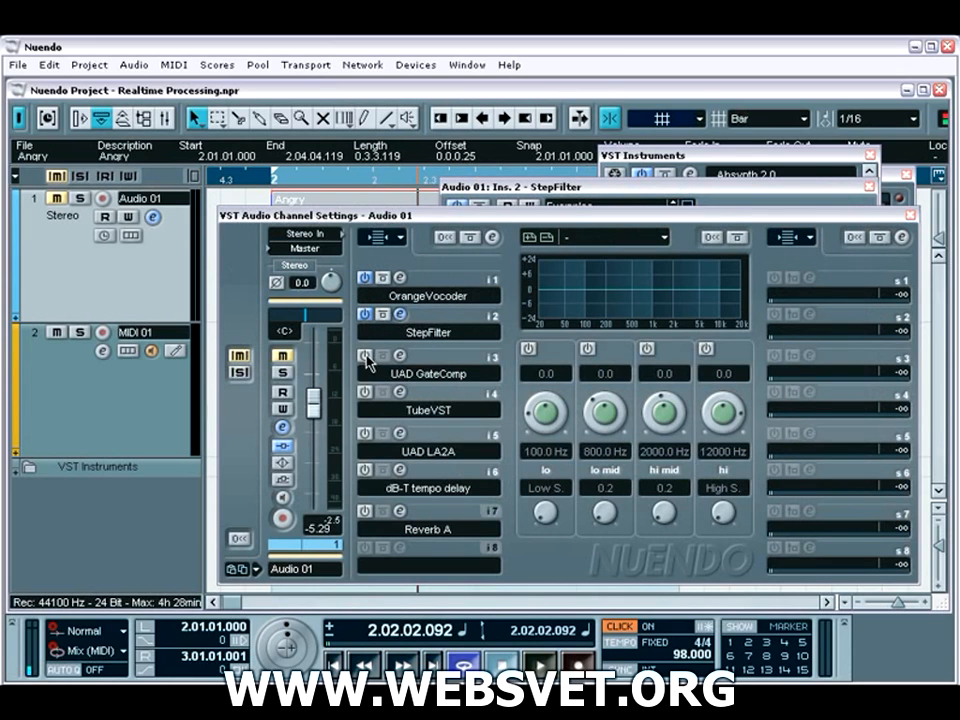
click(366, 356)
click(366, 434)
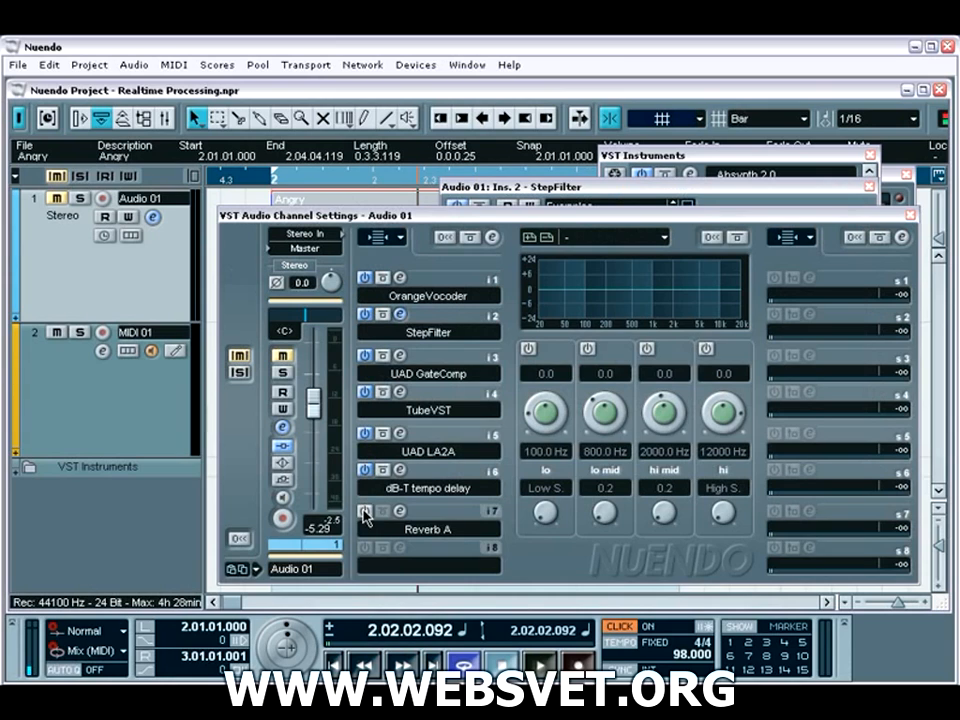
click(365, 511)
Enable automation writing for the StepFilter and unmute Audio 01 while the loop plays
click(599, 201)
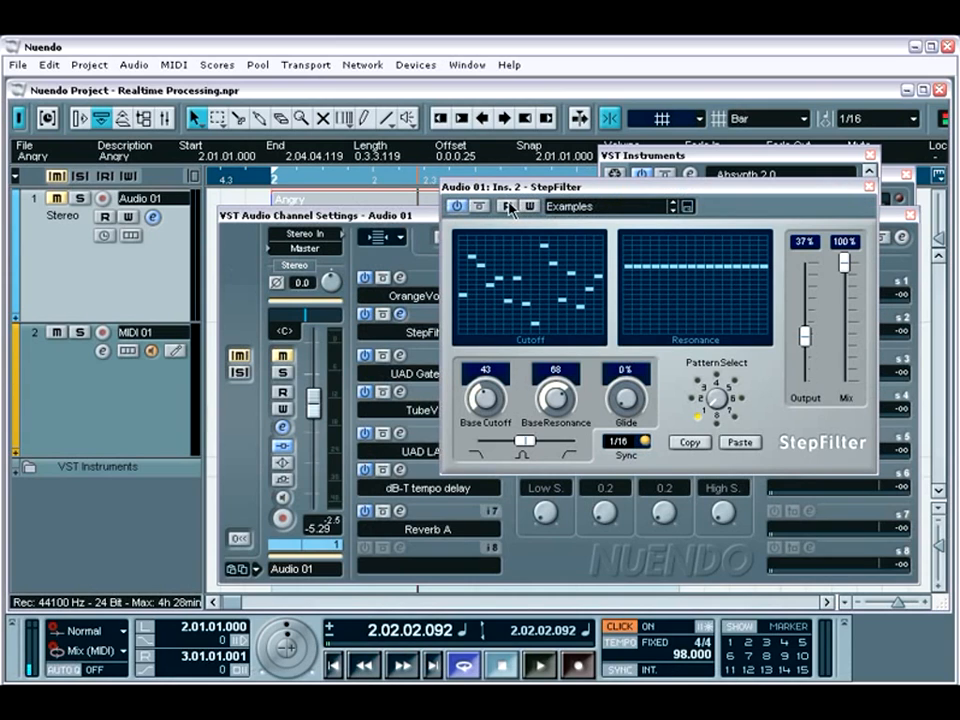
click(529, 207)
click(293, 365)
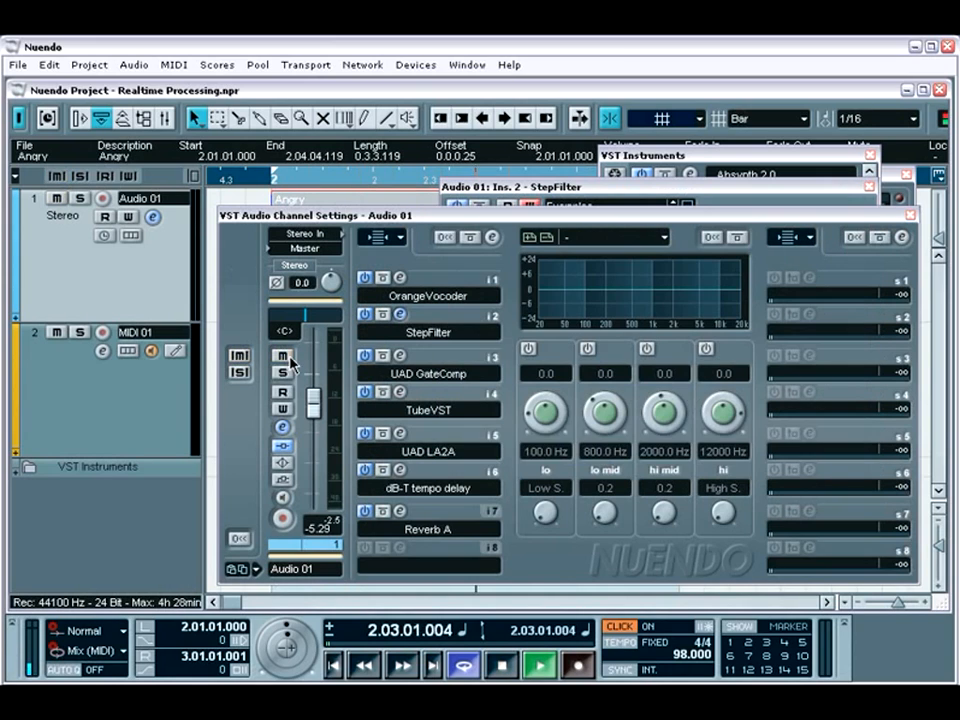
Record a Base Cutoff automation move on the StepFilter, stop playback, and switch off automation writing so only reading is active
click(562, 199)
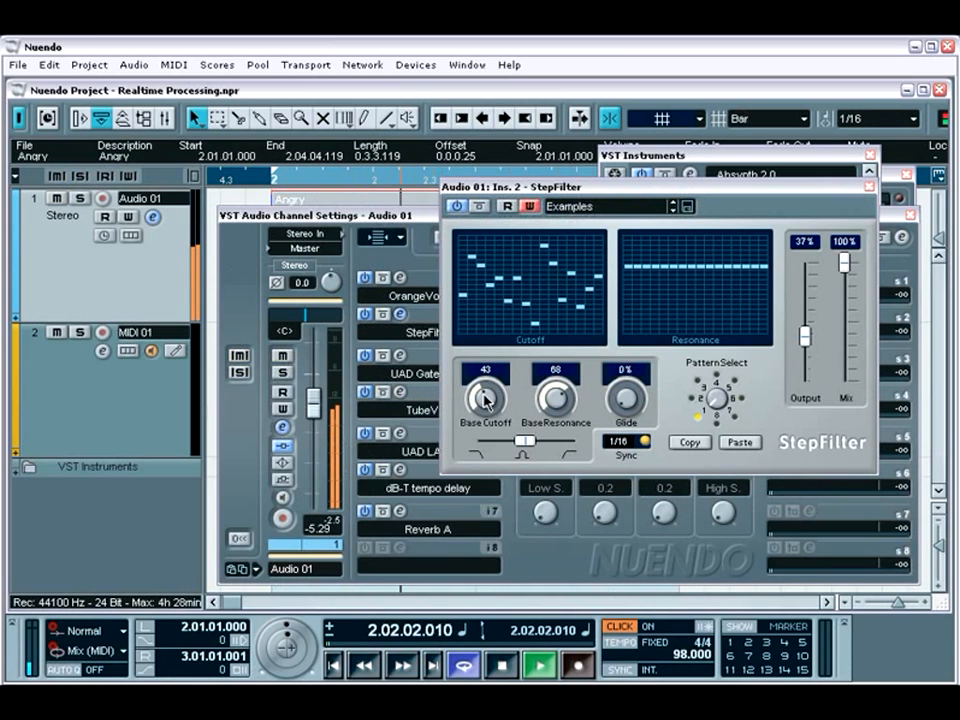
drag(486, 400, 502, 472)
key(space)
click(526, 207)
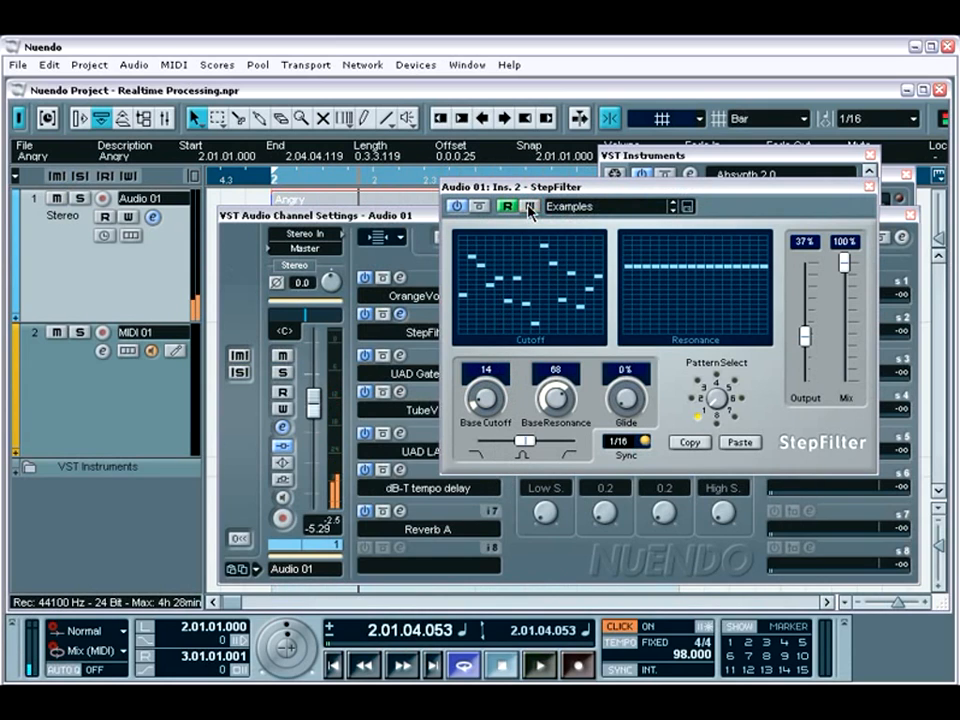
Play back the Base Cutoff automation with the metronome click off and look through the StepFilter's Sync note values
key(space)
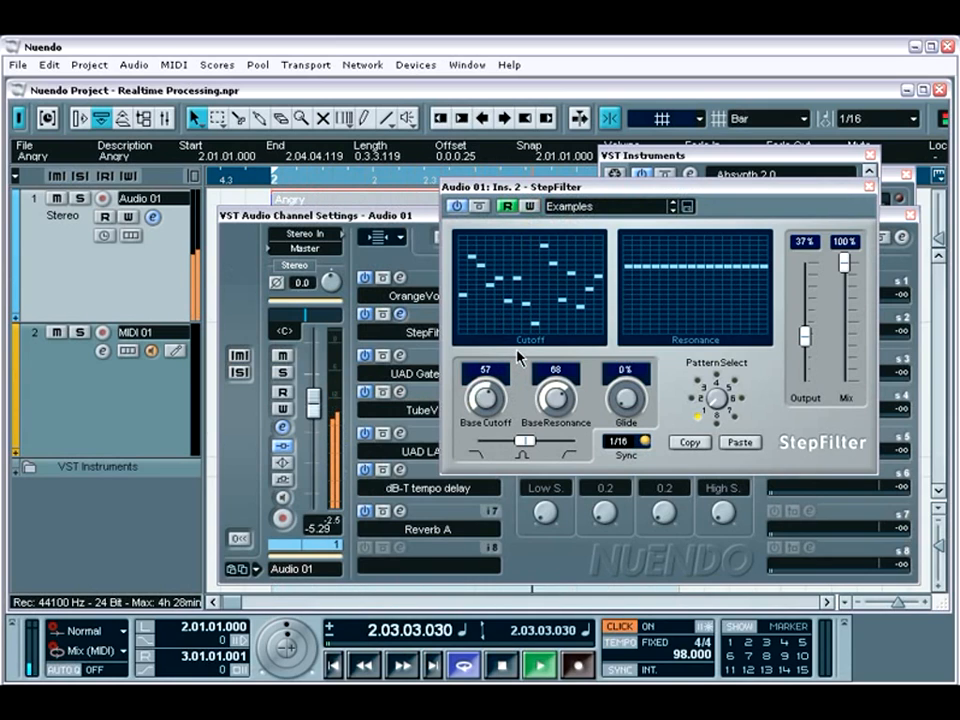
key(c)
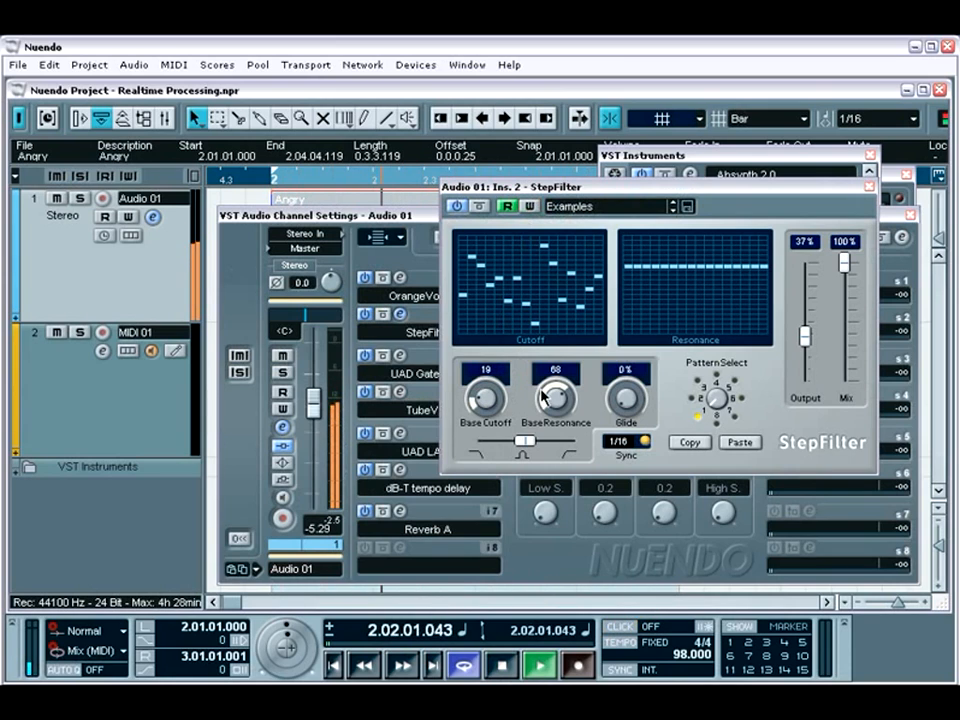
click(622, 442)
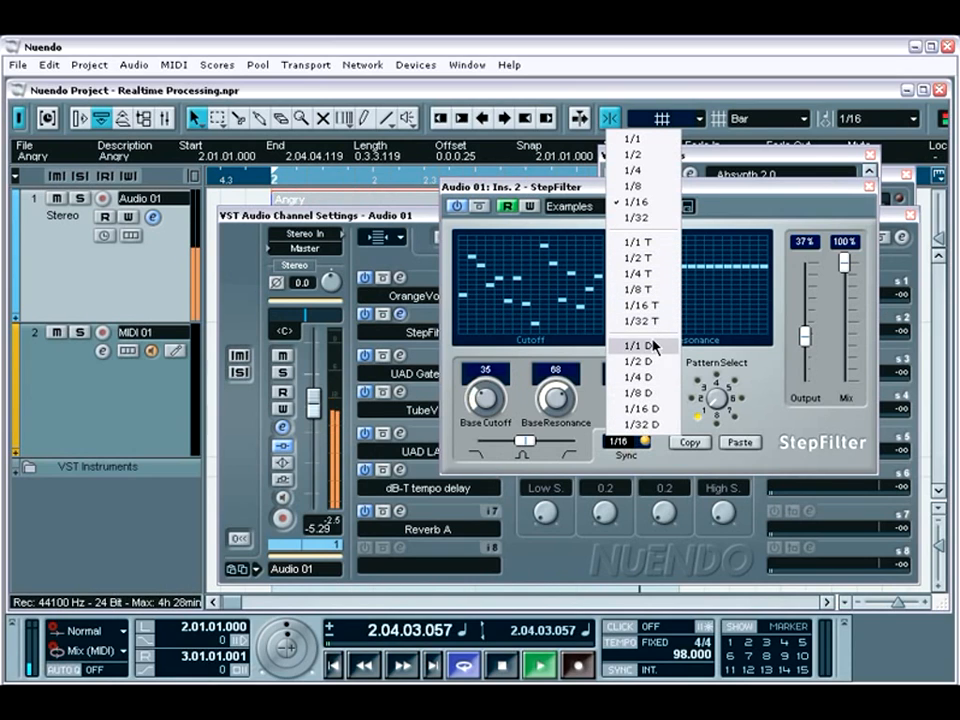
click(757, 391)
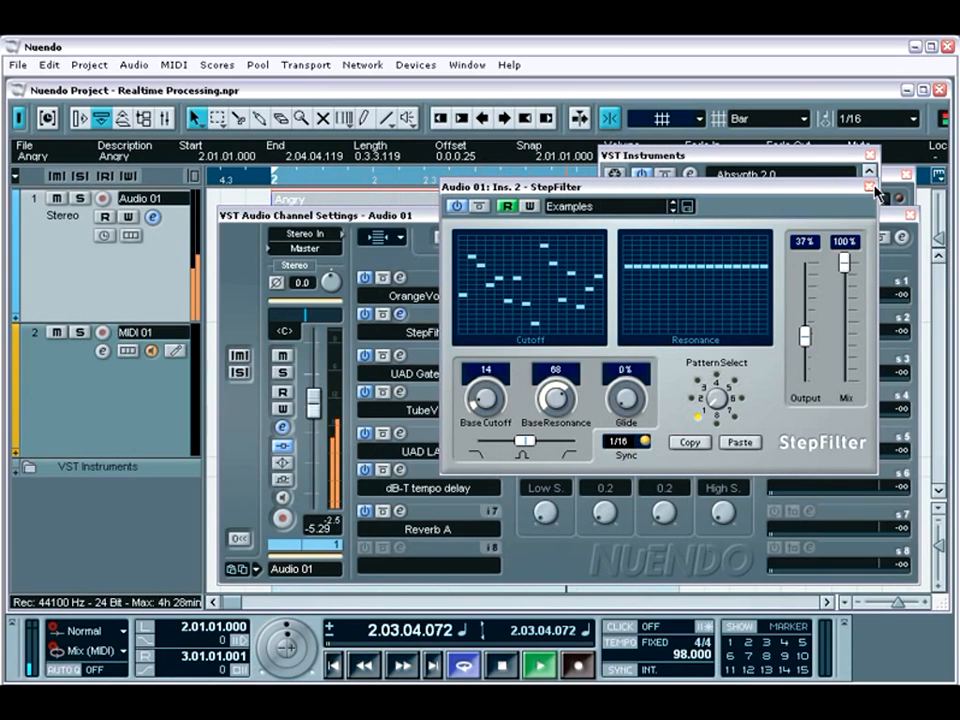
Close the StepFilter and Audio 01 channel settings windows, show the Mixer, and solo the µTonic 1 and µTonic 2 channels
click(869, 186)
click(909, 214)
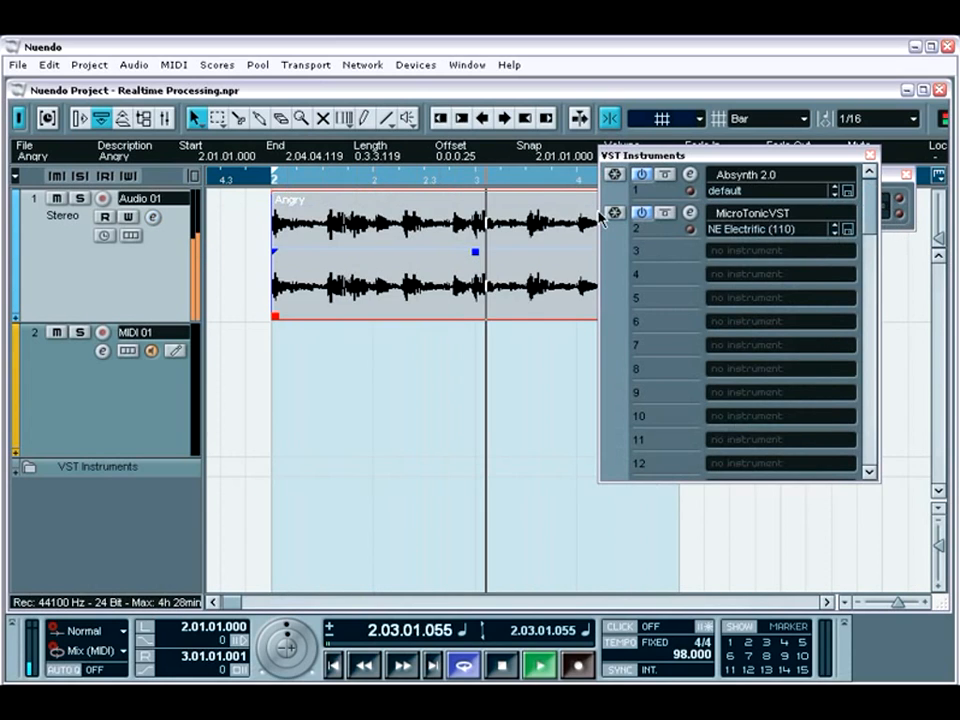
key(F3)
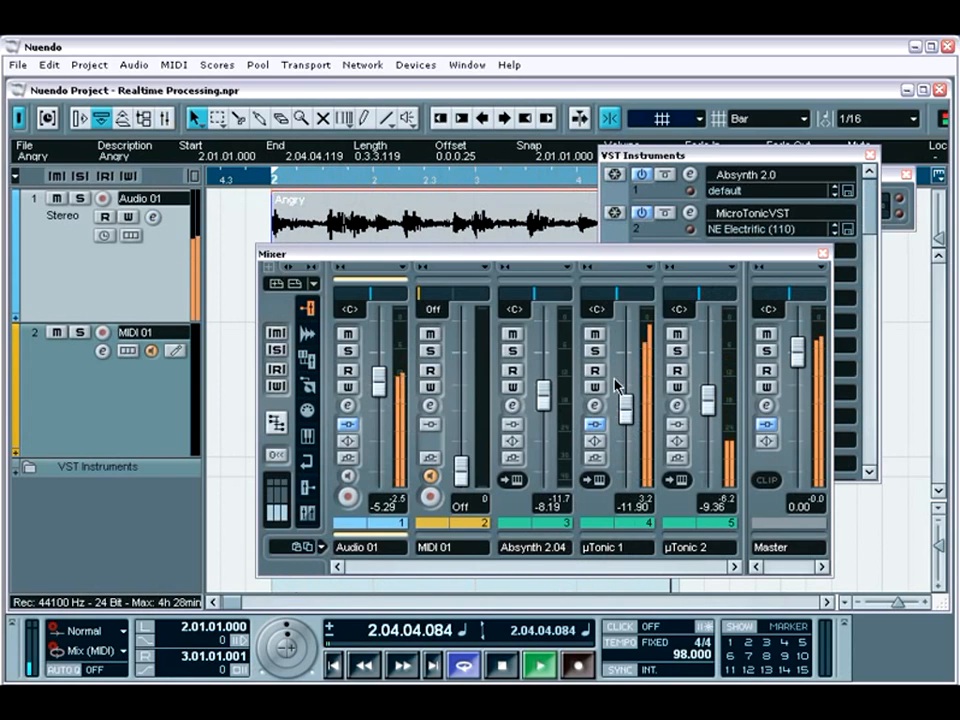
click(595, 351)
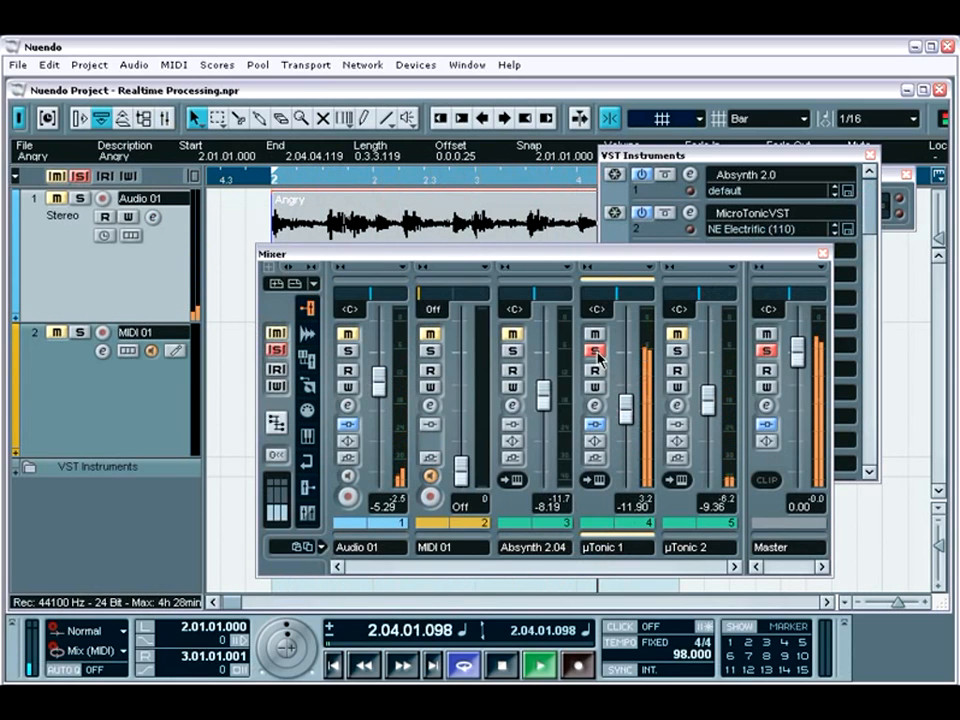
click(595, 351)
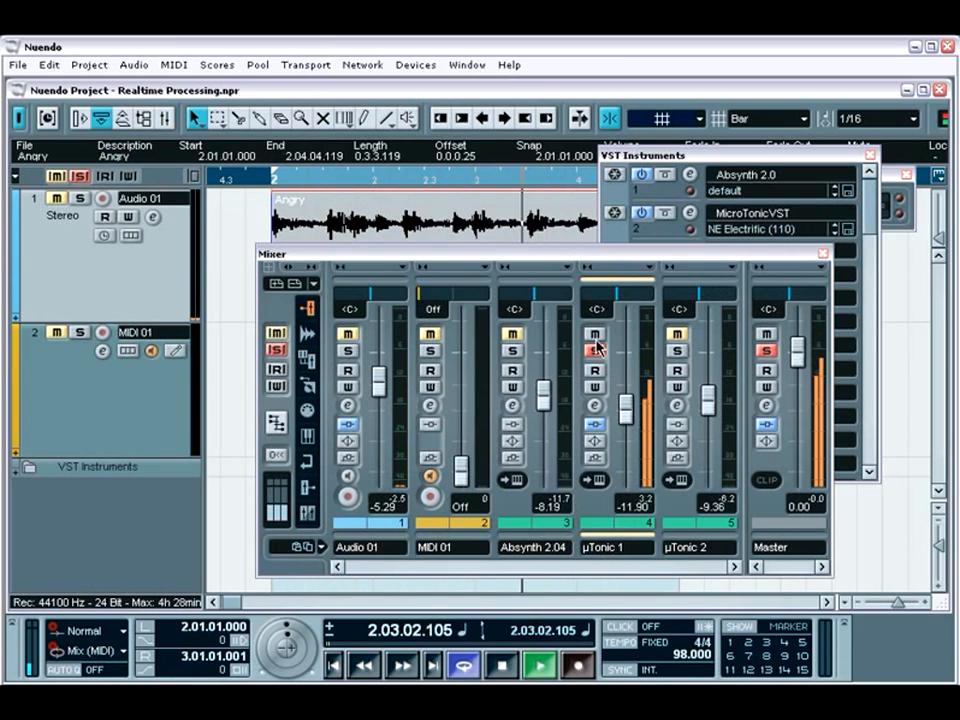
click(677, 351)
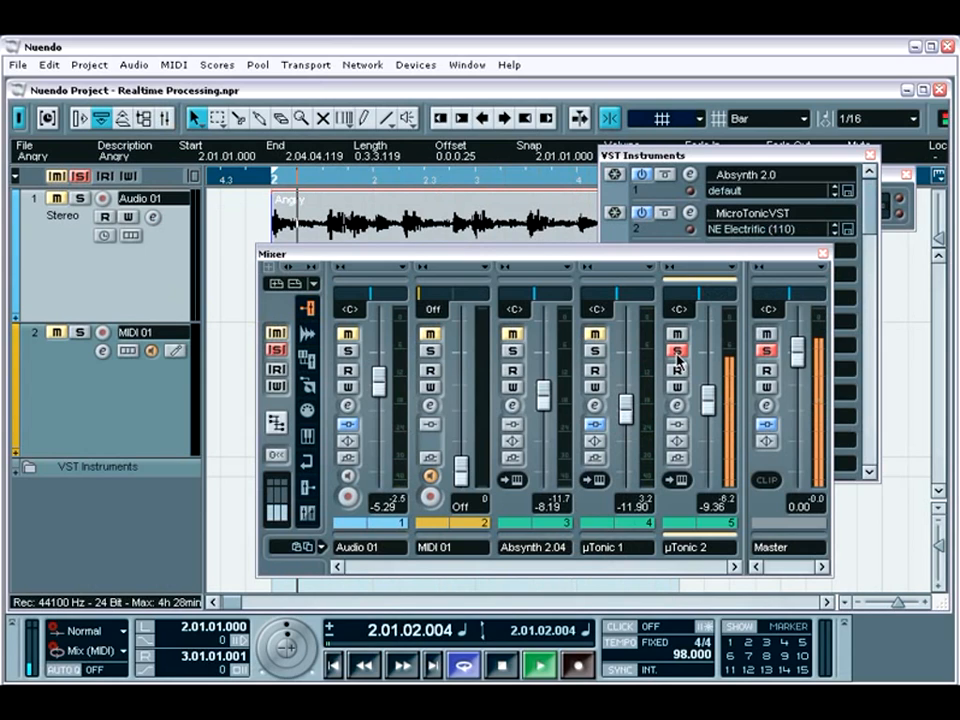
click(597, 351)
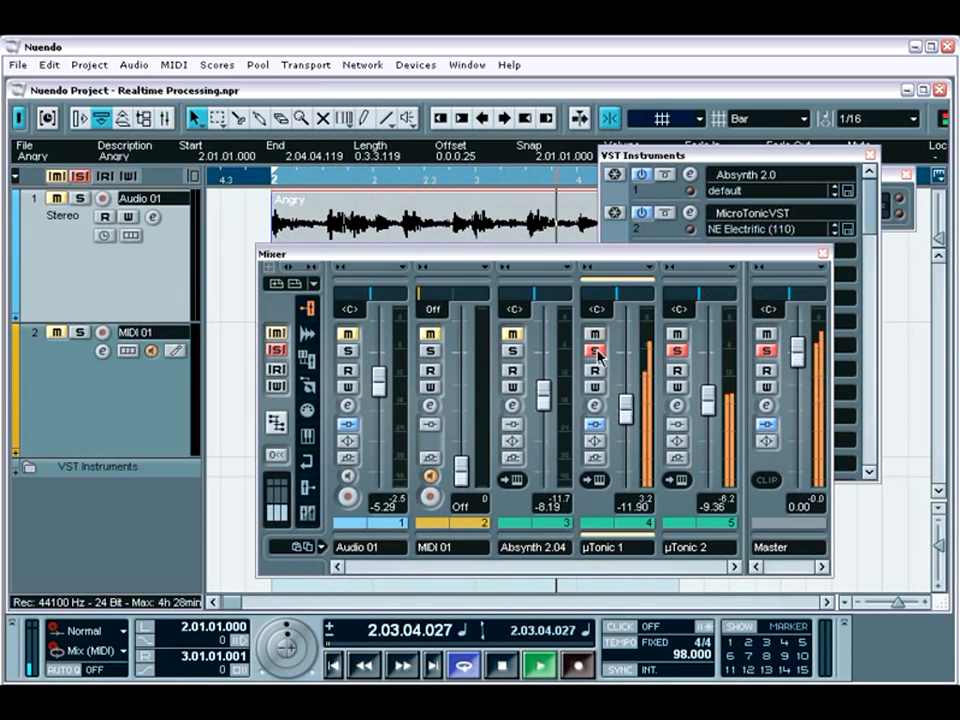
Set the µTonic 1 level to -10.35 and µTonic 2 to -6.68, stop playback, and close the Mixer
mouse_move(624, 407)
mouse_down()
mouse_move(627, 390)
mouse_move(622, 475)
mouse_move(625, 420)
mouse_up()
drag(626, 405, 624, 401)
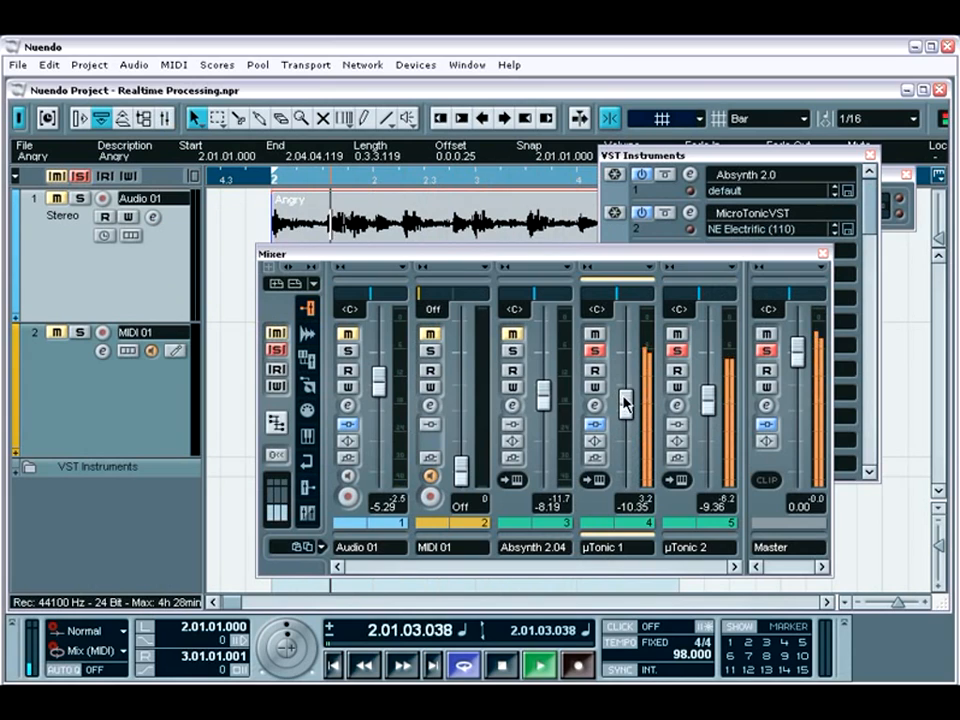
mouse_move(707, 401)
mouse_down()
mouse_move(708, 418)
mouse_move(708, 393)
mouse_up()
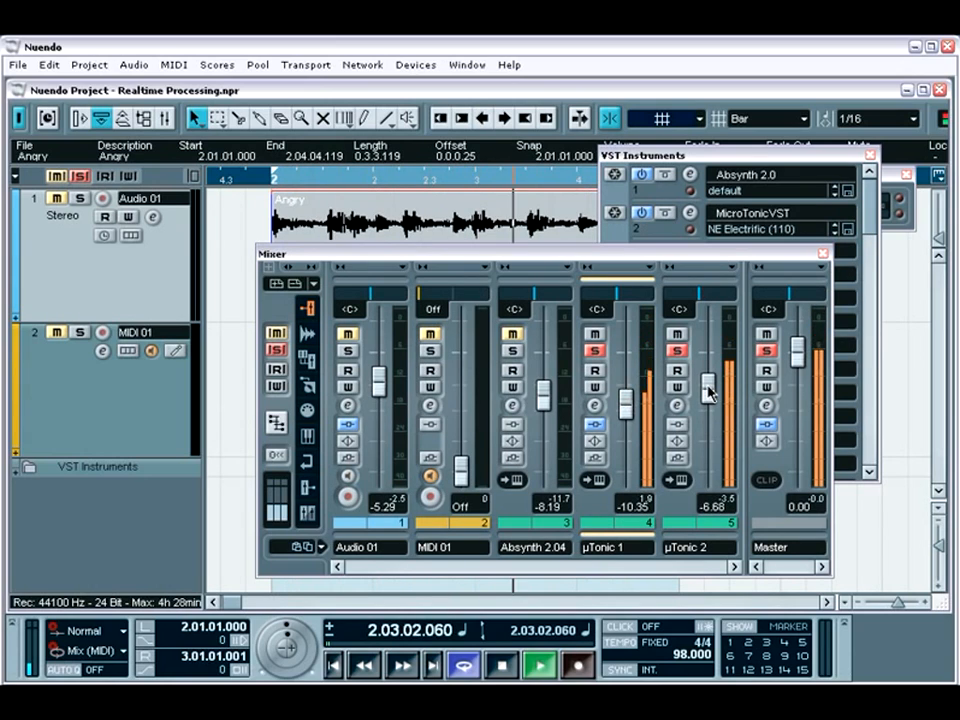
key(space)
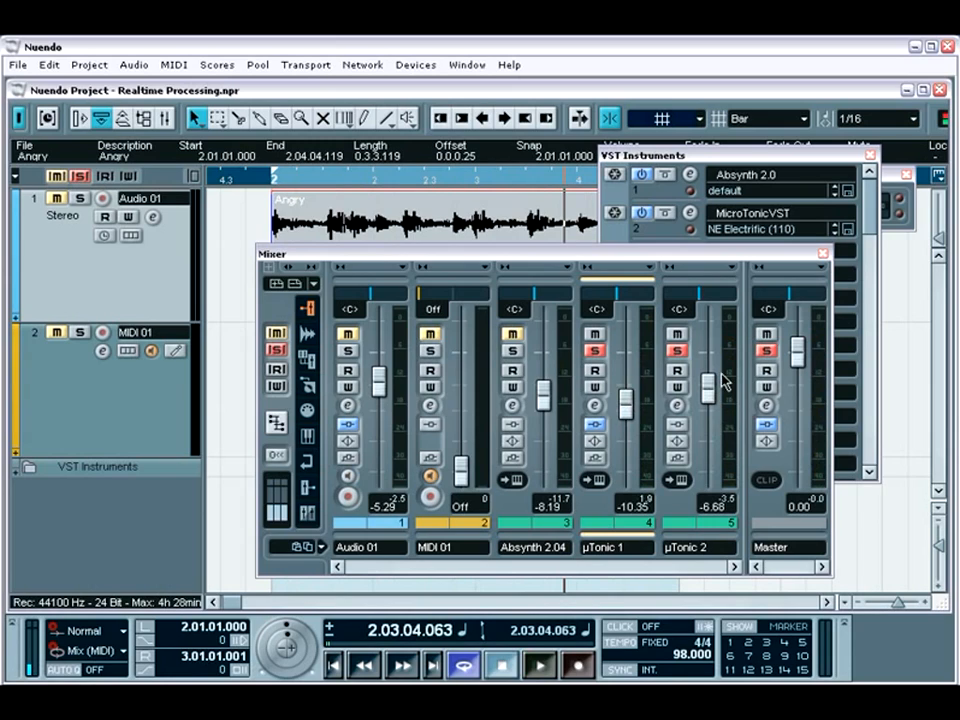
click(823, 254)
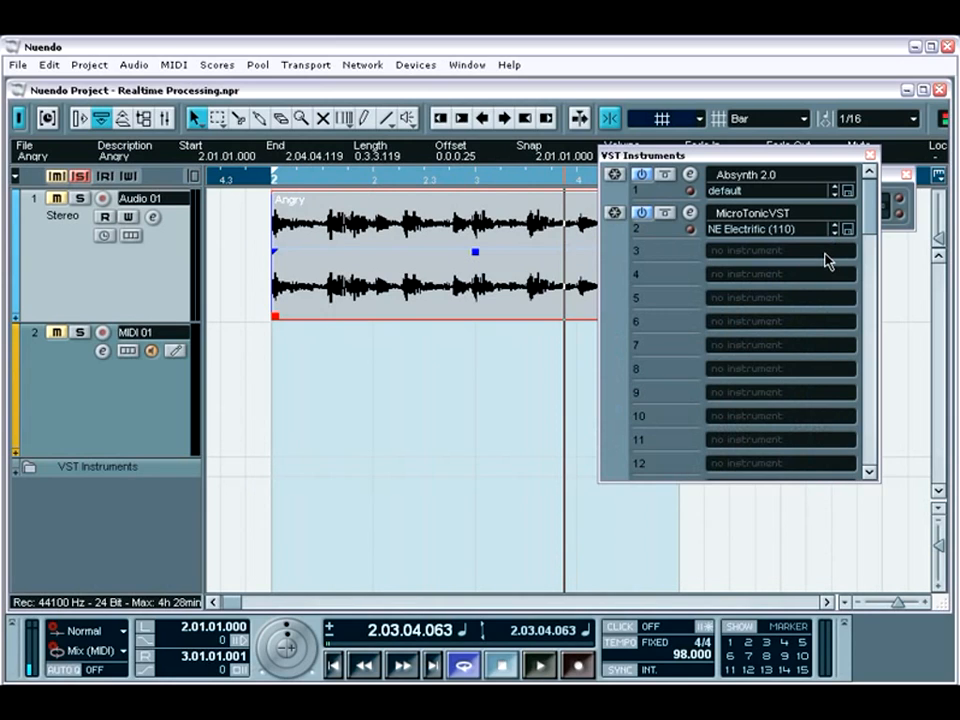
Close the VST Instruments window, solo Audio 01 as well, and play the loop from its start at 2.01.01.000
click(869, 156)
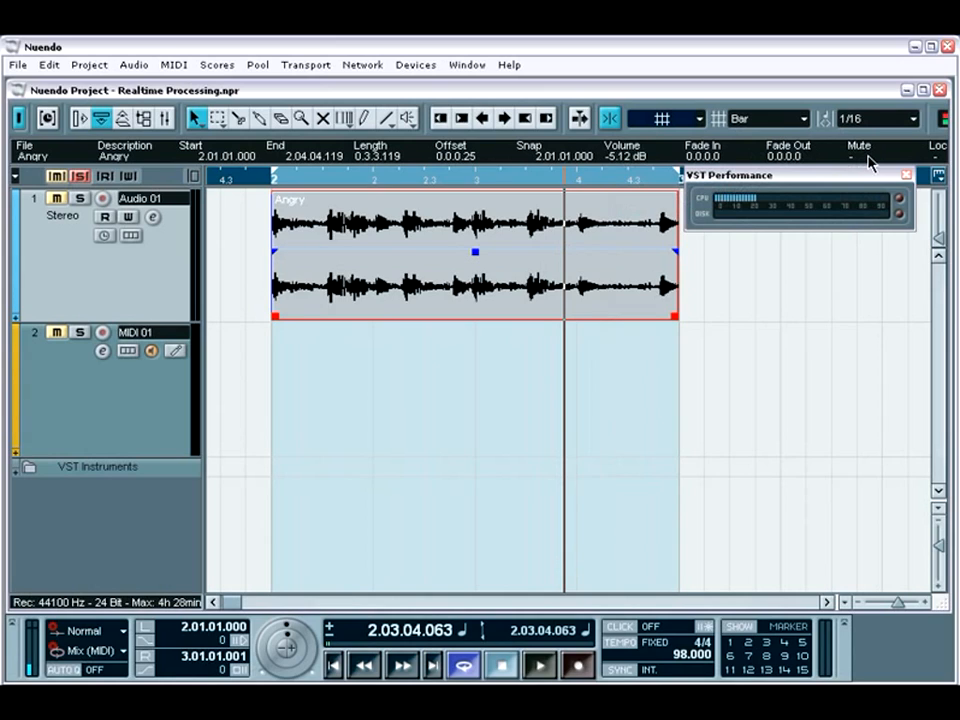
key(KP_1)
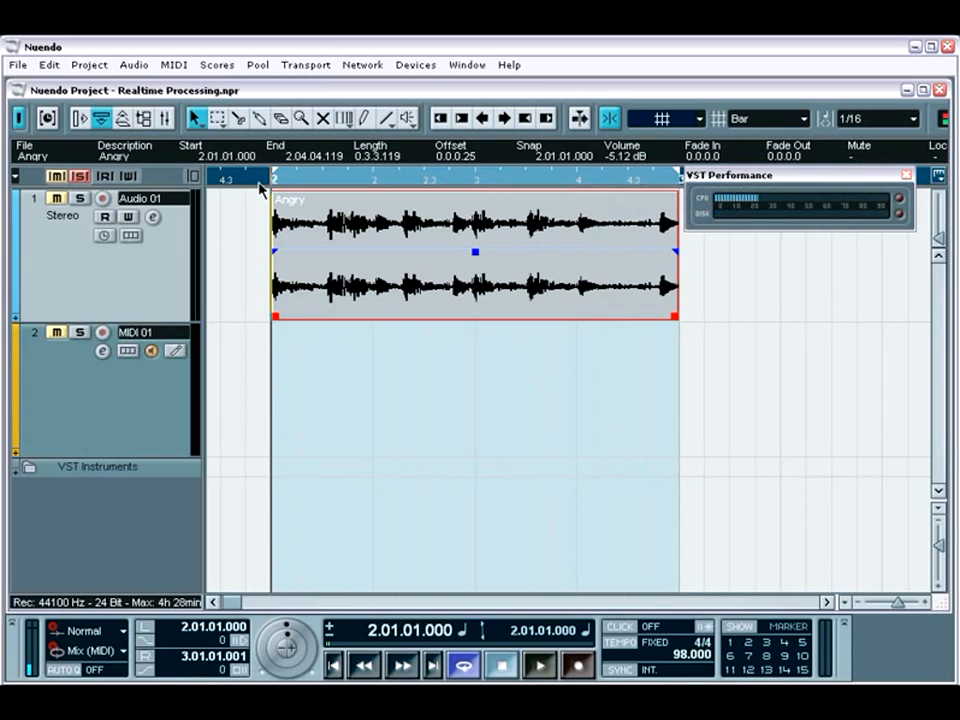
click(50, 199)
key(space)
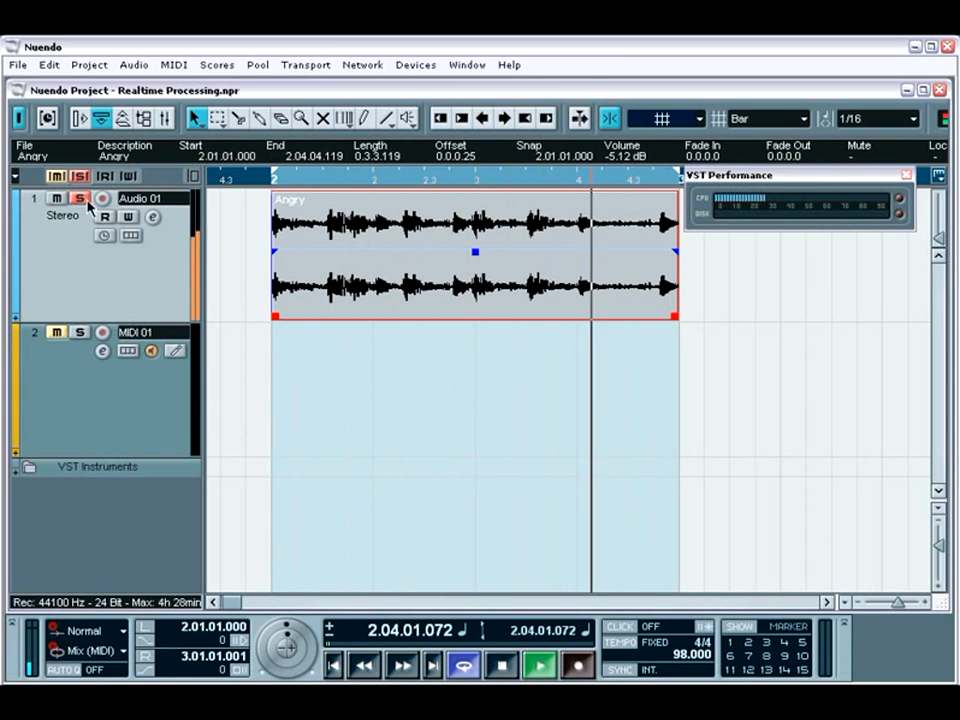
Open Audio 01's channel settings from the Mixer, move the VST Performance meter clear of them, and open the StepFilter editor
click(164, 120)
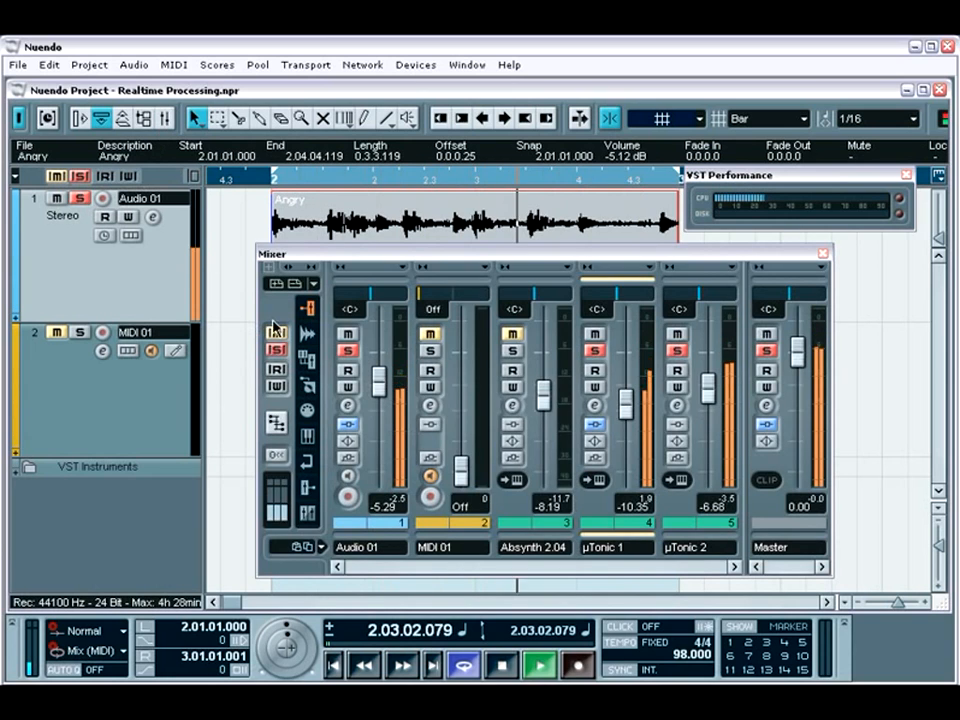
click(348, 406)
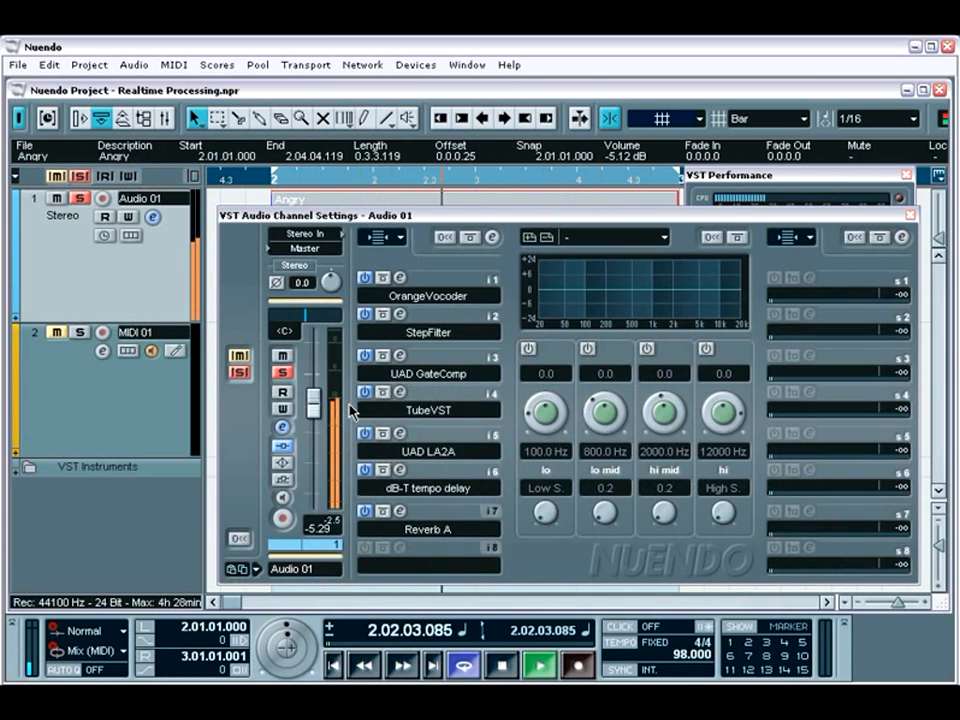
drag(792, 178, 785, 135)
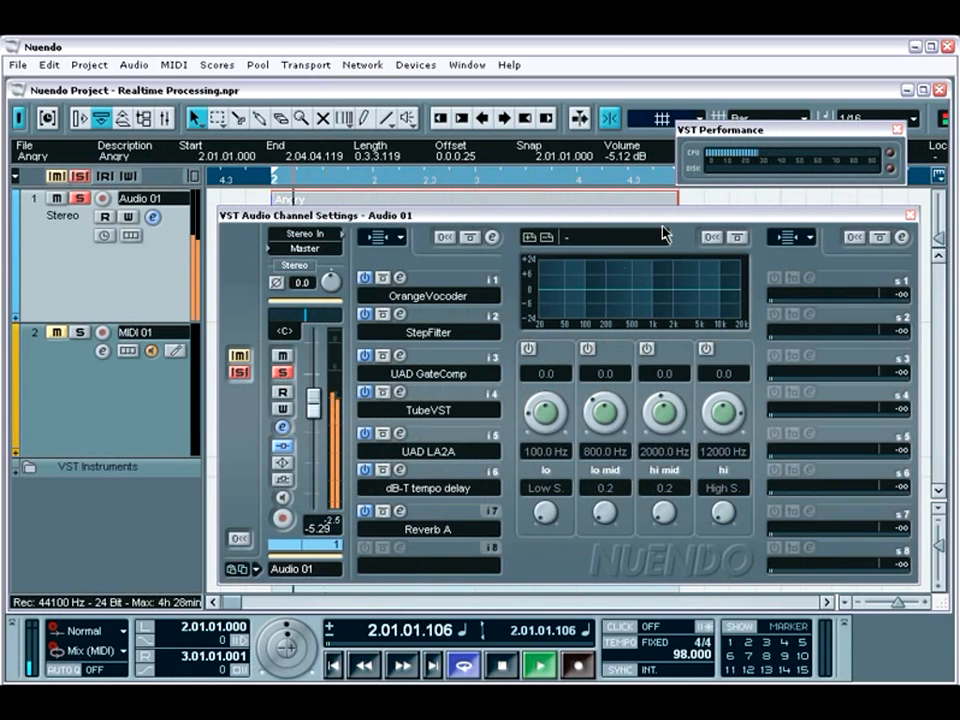
click(399, 314)
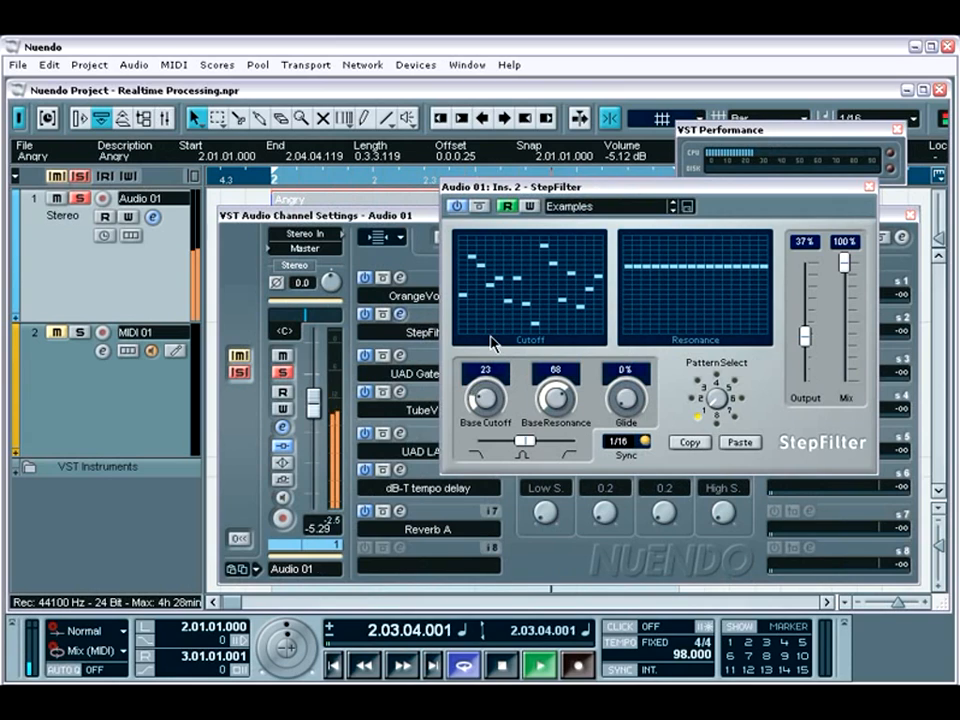
Switch off automation reading for the StepFilter, set its Base Cutoff to 47, stop playback, and close the editor
click(507, 206)
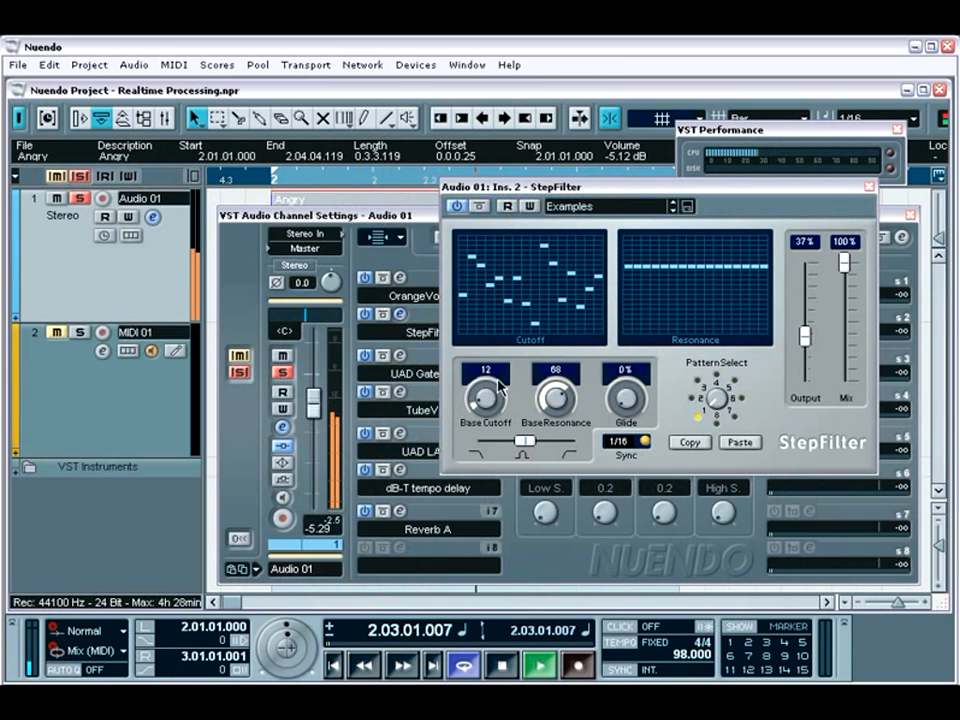
drag(500, 378, 500, 368)
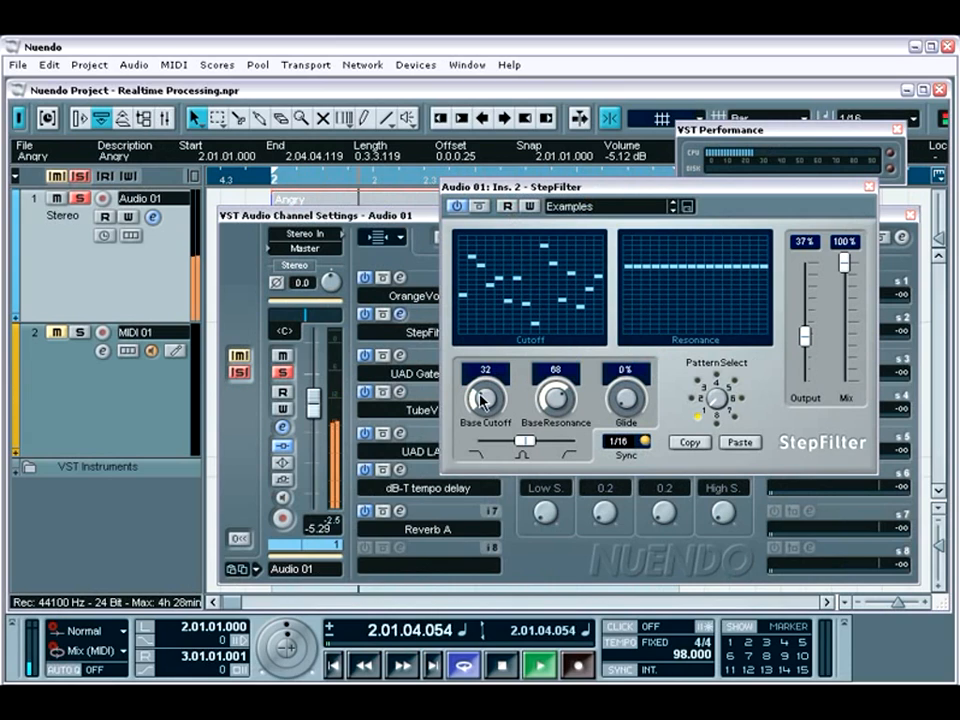
drag(480, 395, 503, 393)
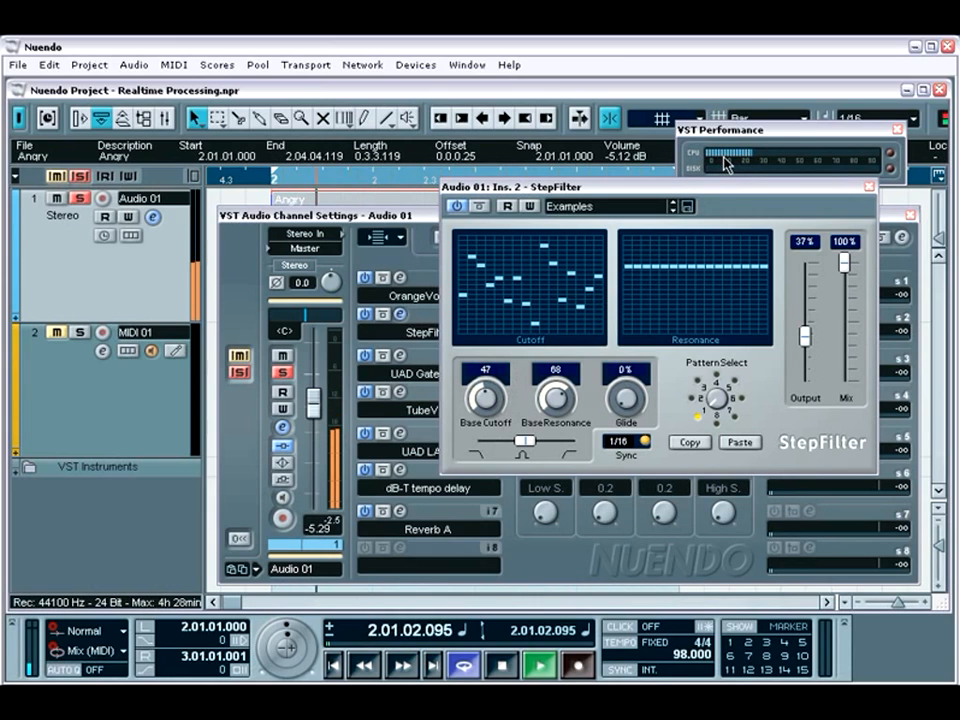
drag(727, 182, 724, 190)
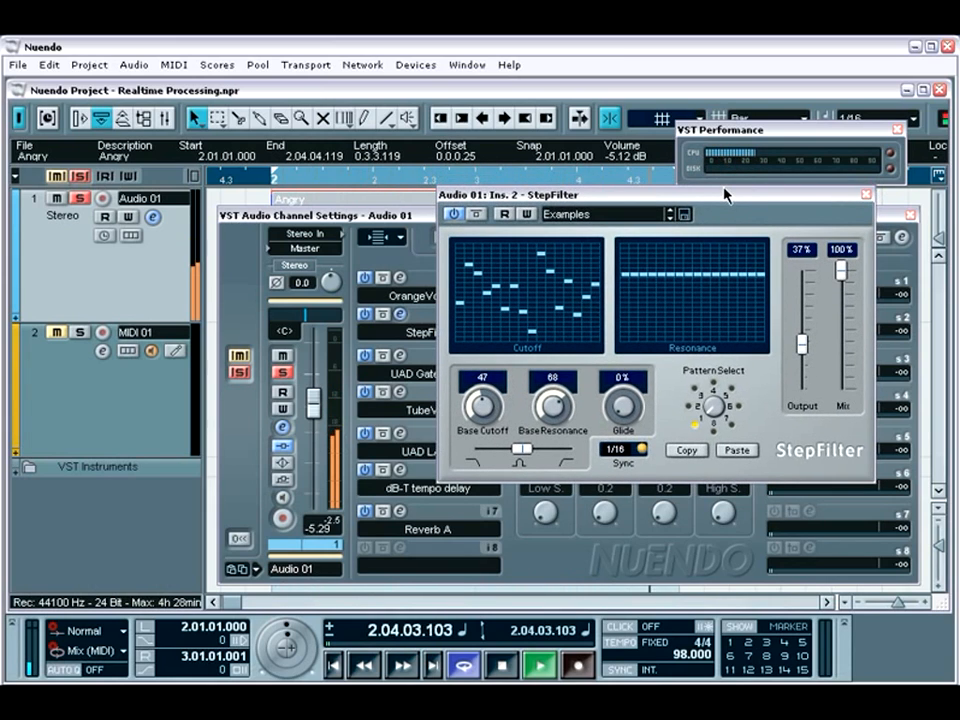
key(space)
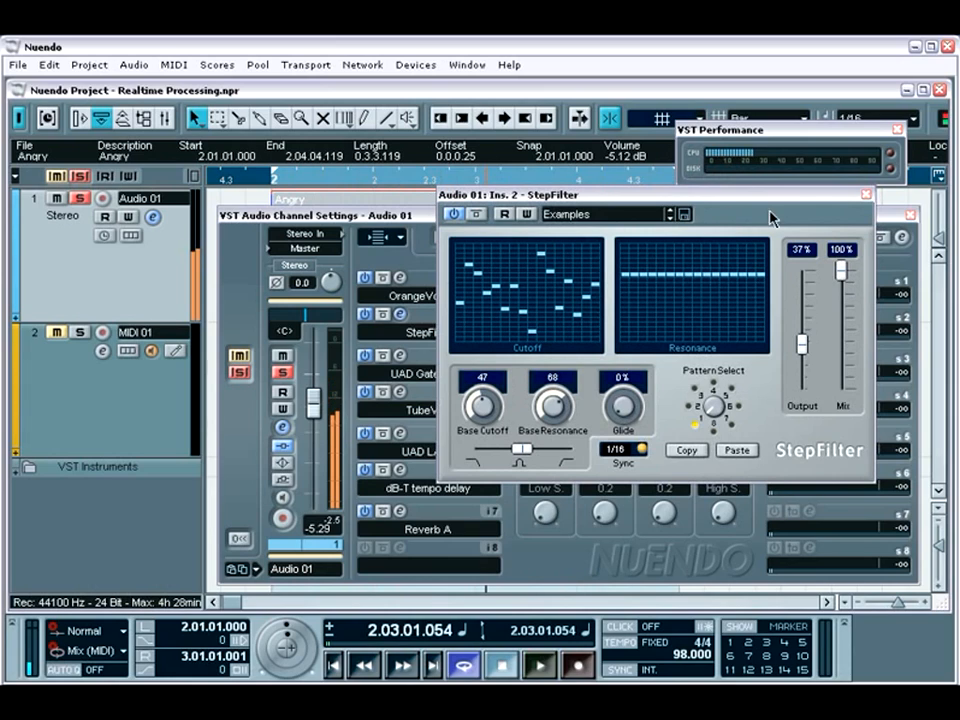
click(866, 195)
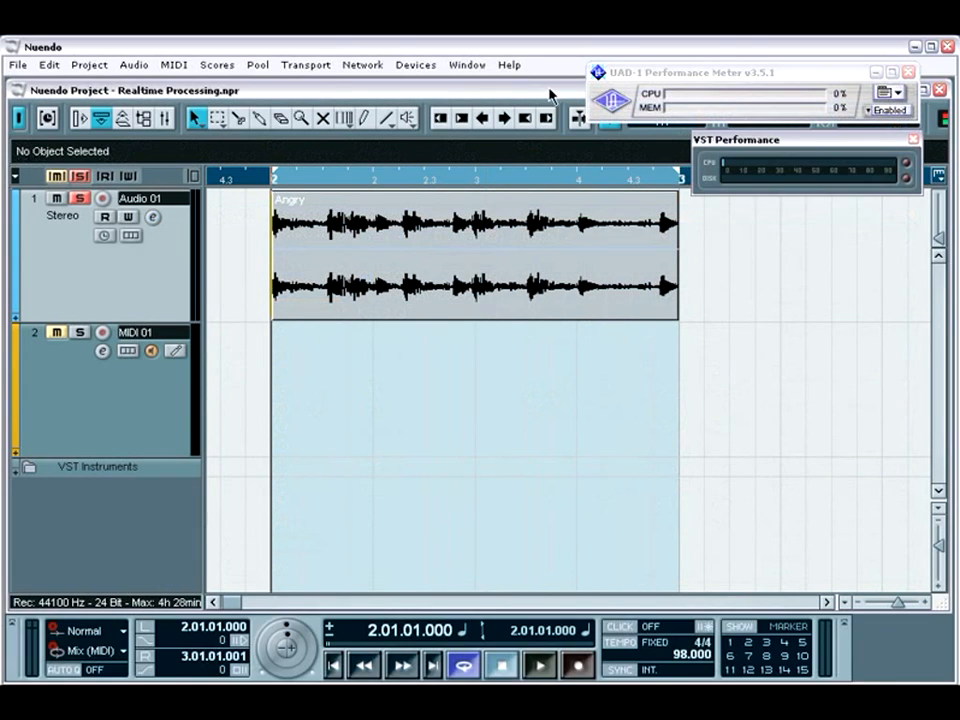
Load UAD Pultec into Audio 01's first insert slot and move its editor clear of the VST Performance meter
click(152, 216)
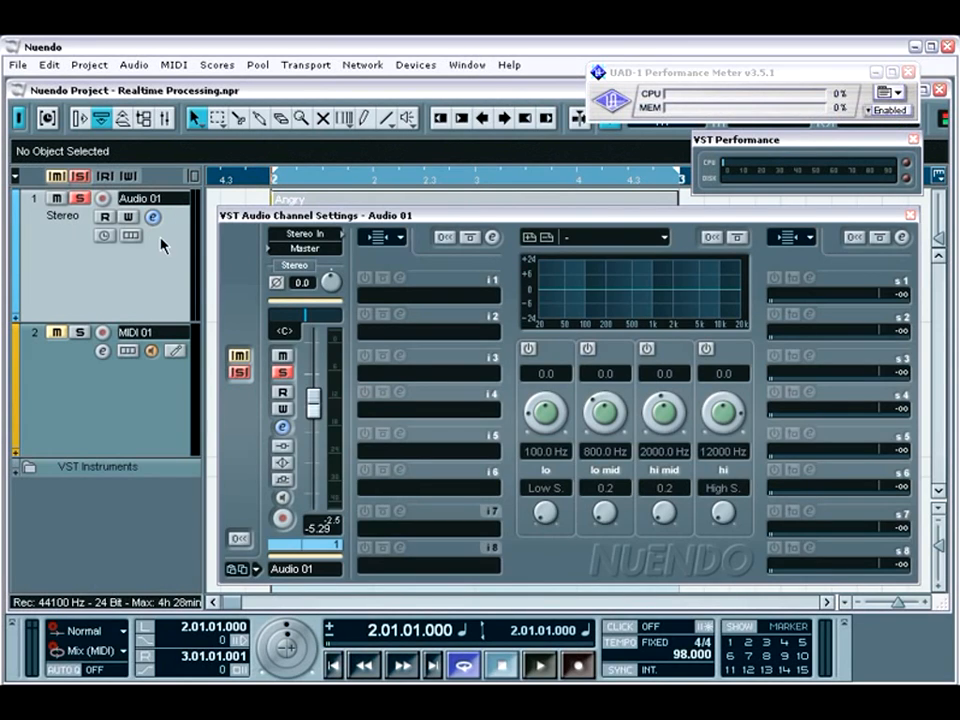
click(366, 299)
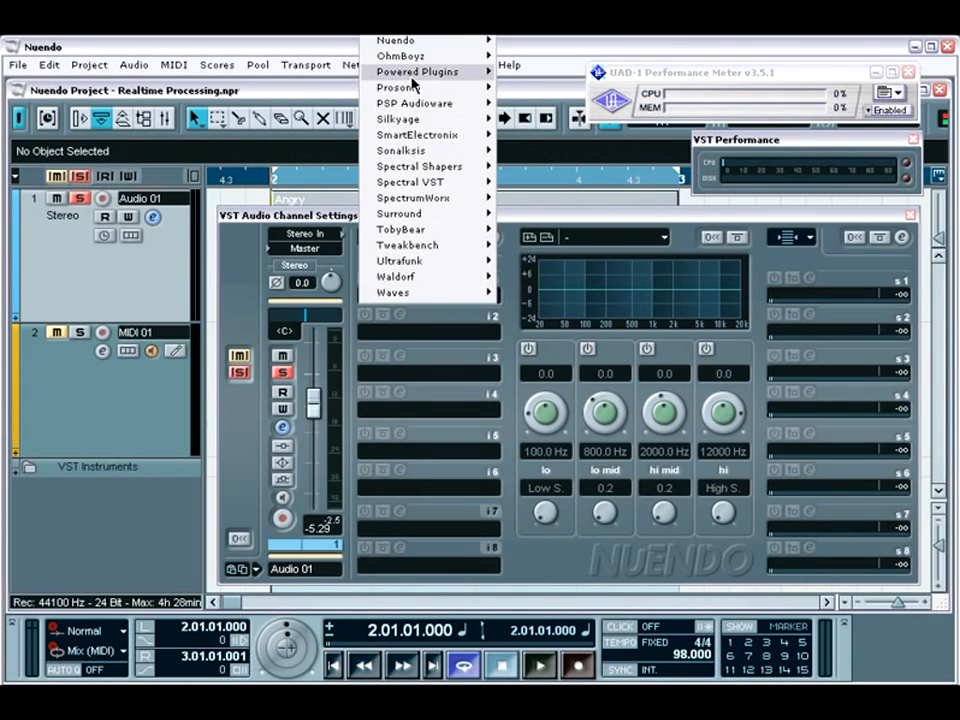
mouse_move(413, 84)
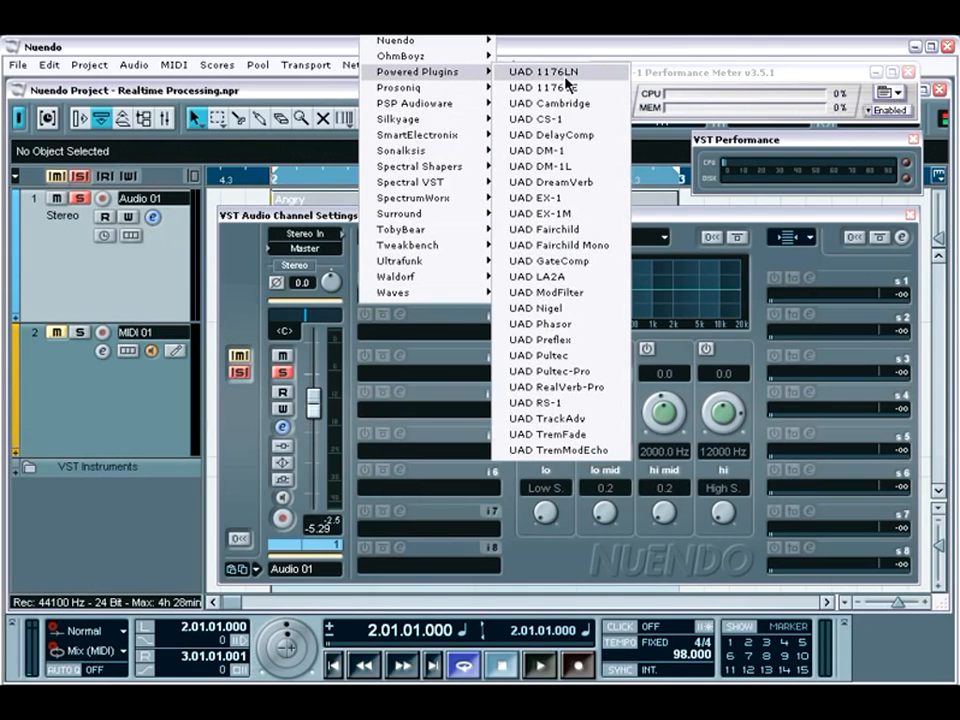
click(599, 358)
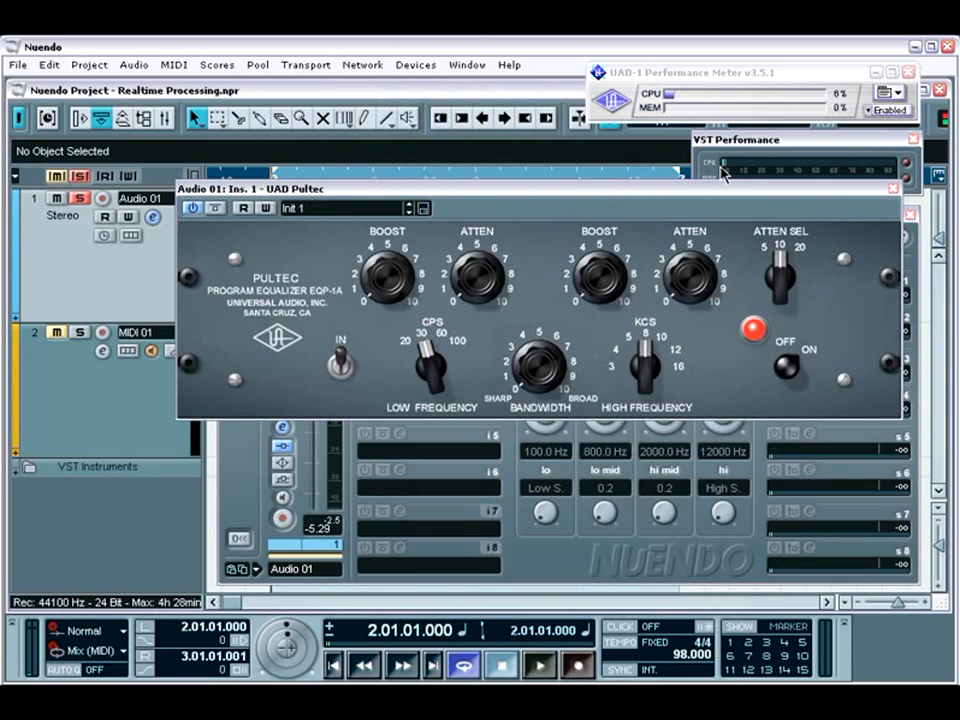
drag(733, 192, 697, 254)
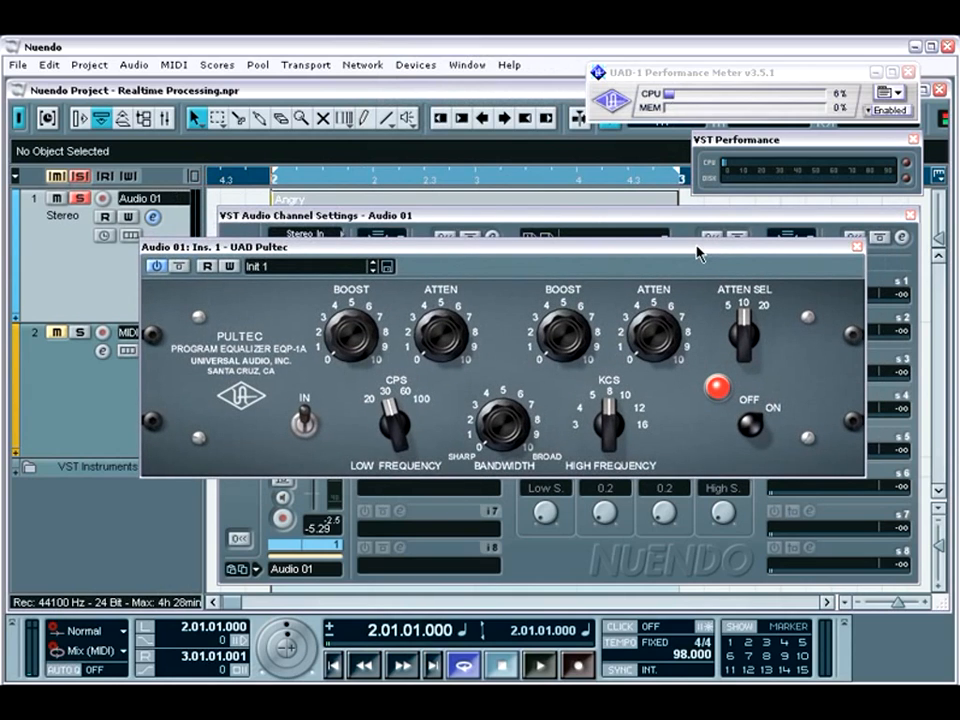